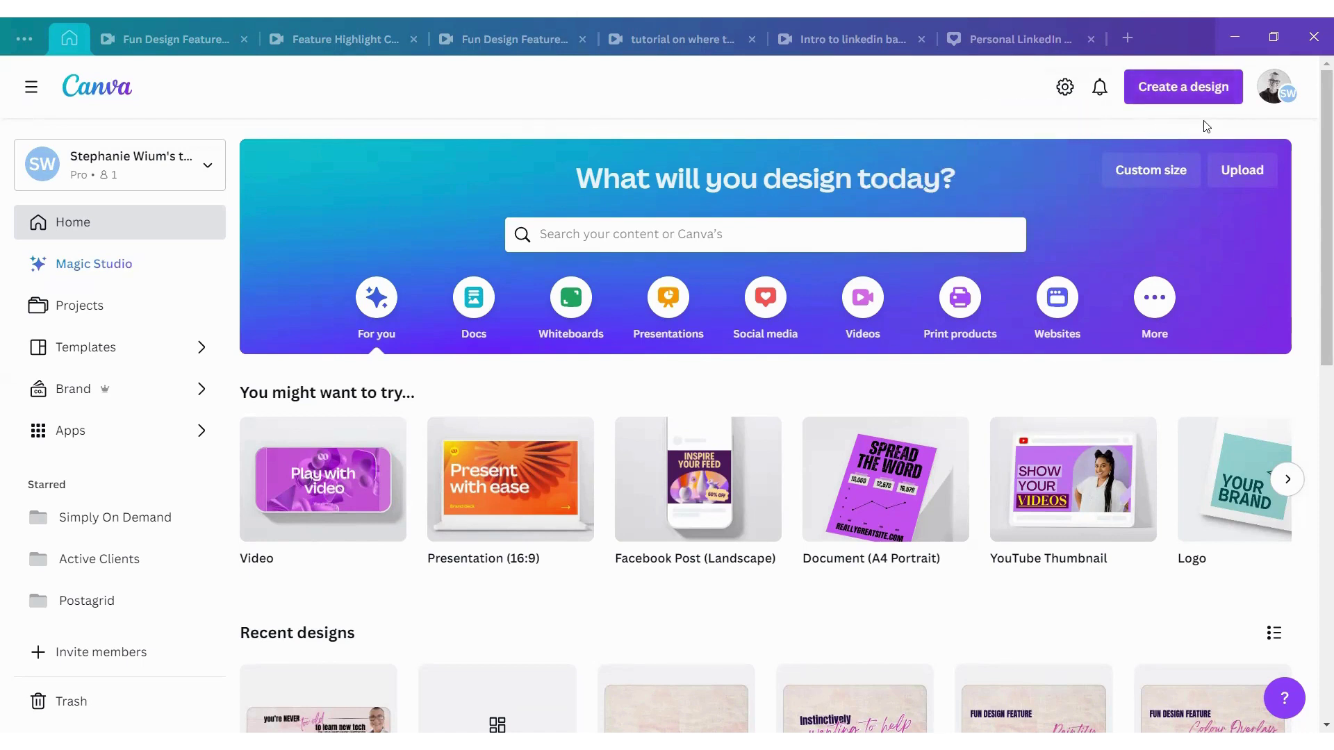
Search the new-design picker for 'linkedin' to list LinkedIn formats, including Background Photo 1584 × 396 px
{"action": "left_click", "coordinate": [1204, 99]}
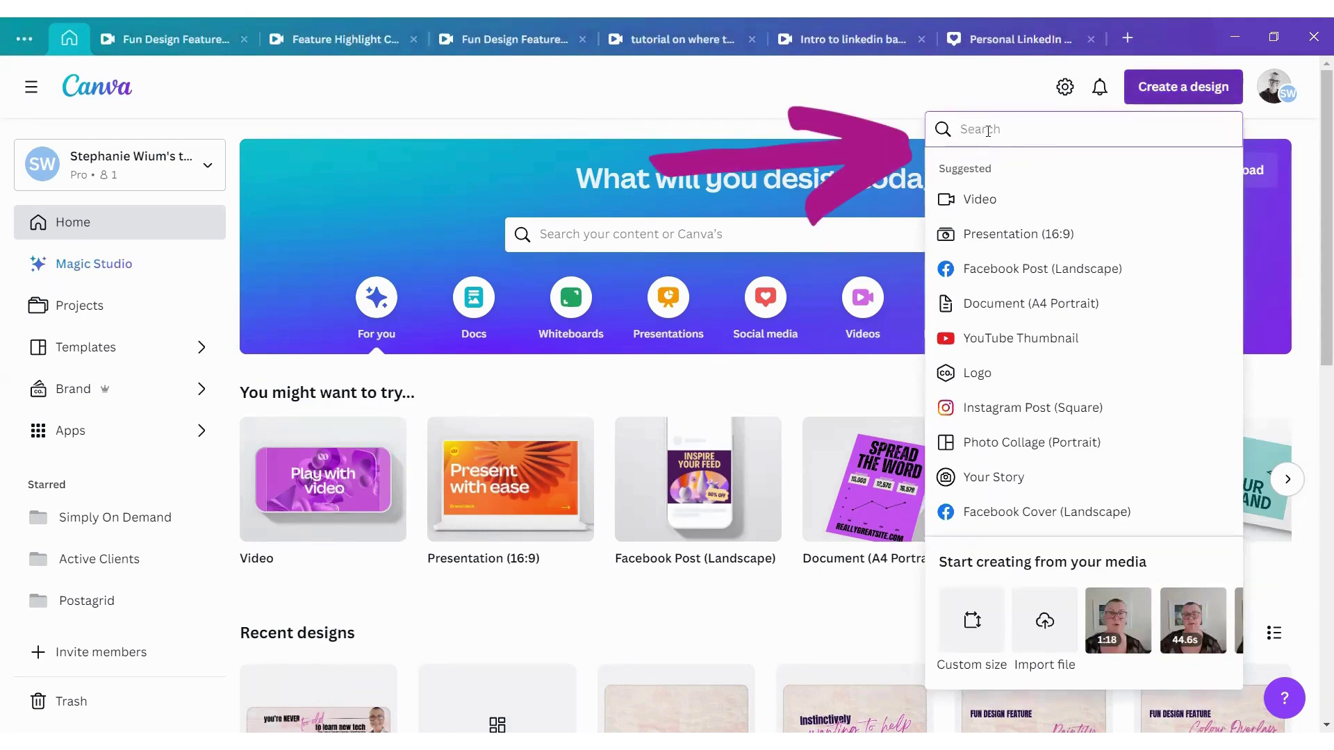
{"action": "type", "text": "linkedin"}
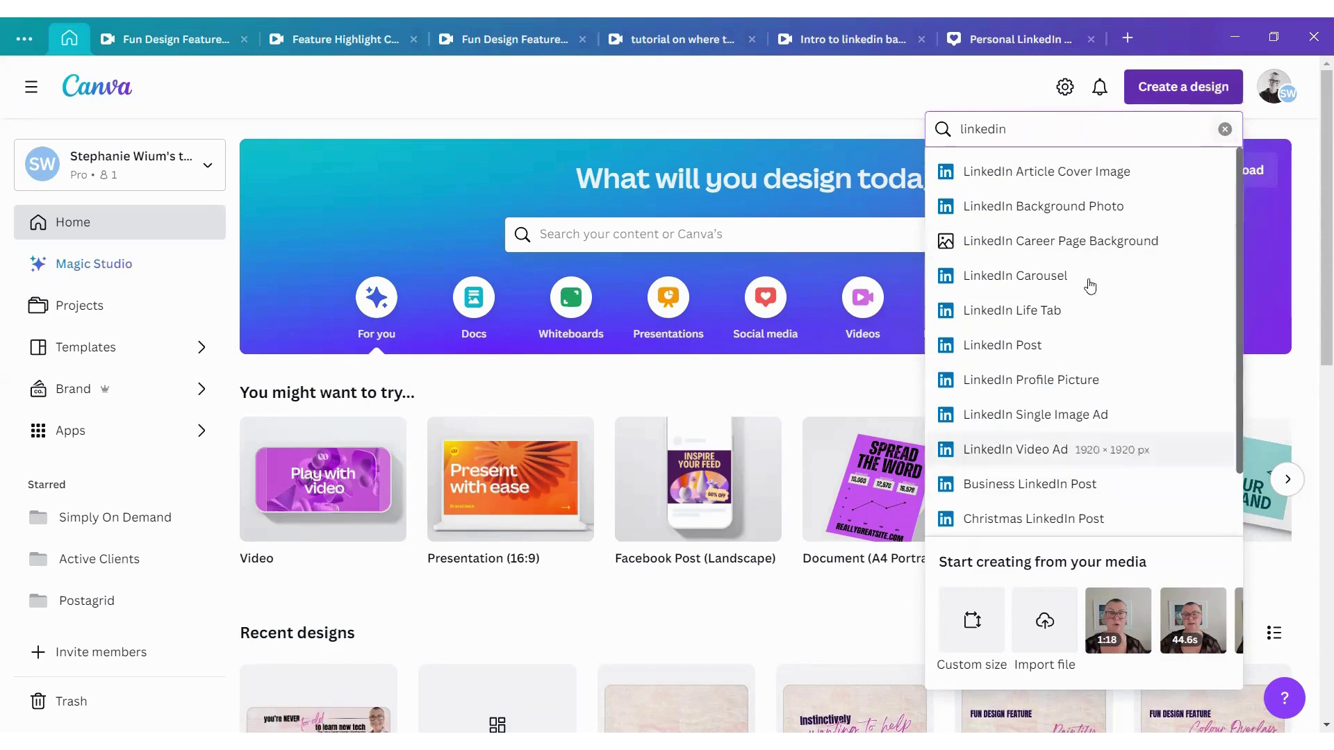
Create a new custom-size design with width 1584 and height 396 px
{"action": "left_click", "coordinate": [1225, 129]}
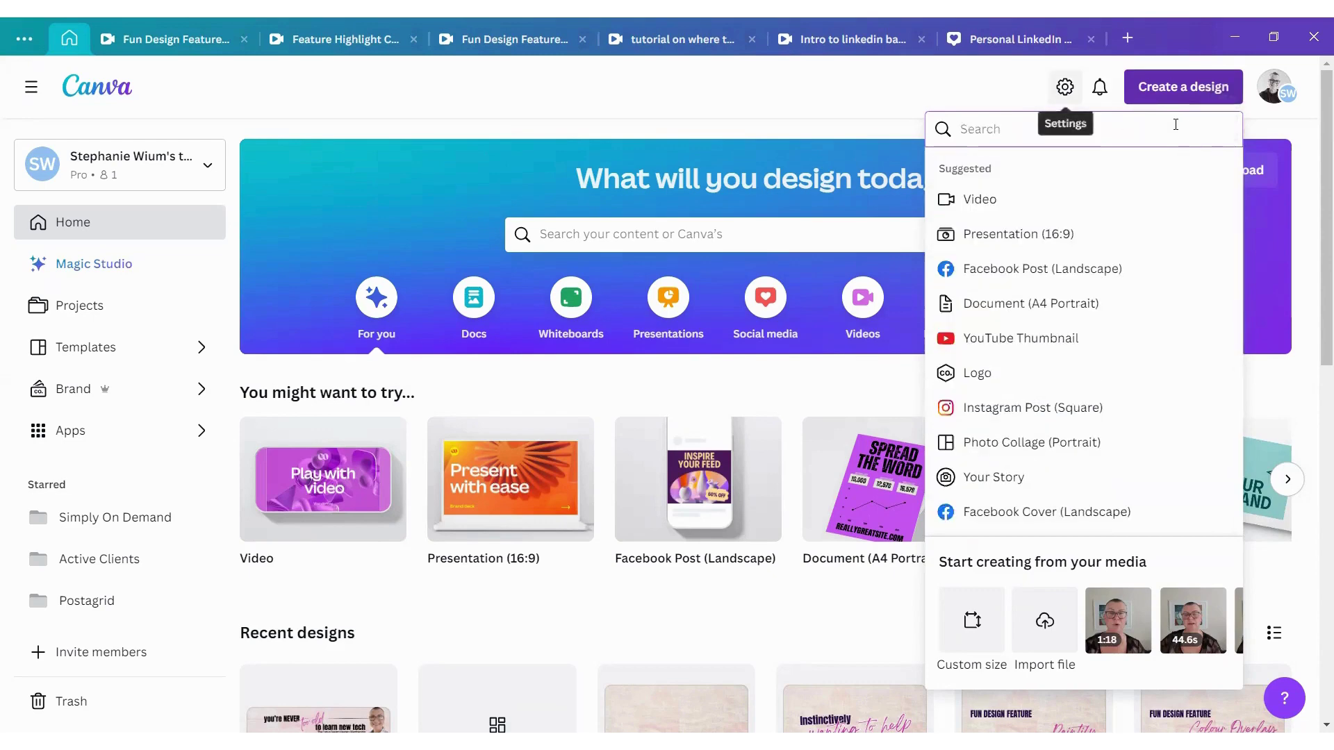
{"action": "key", "text": "Escape"}
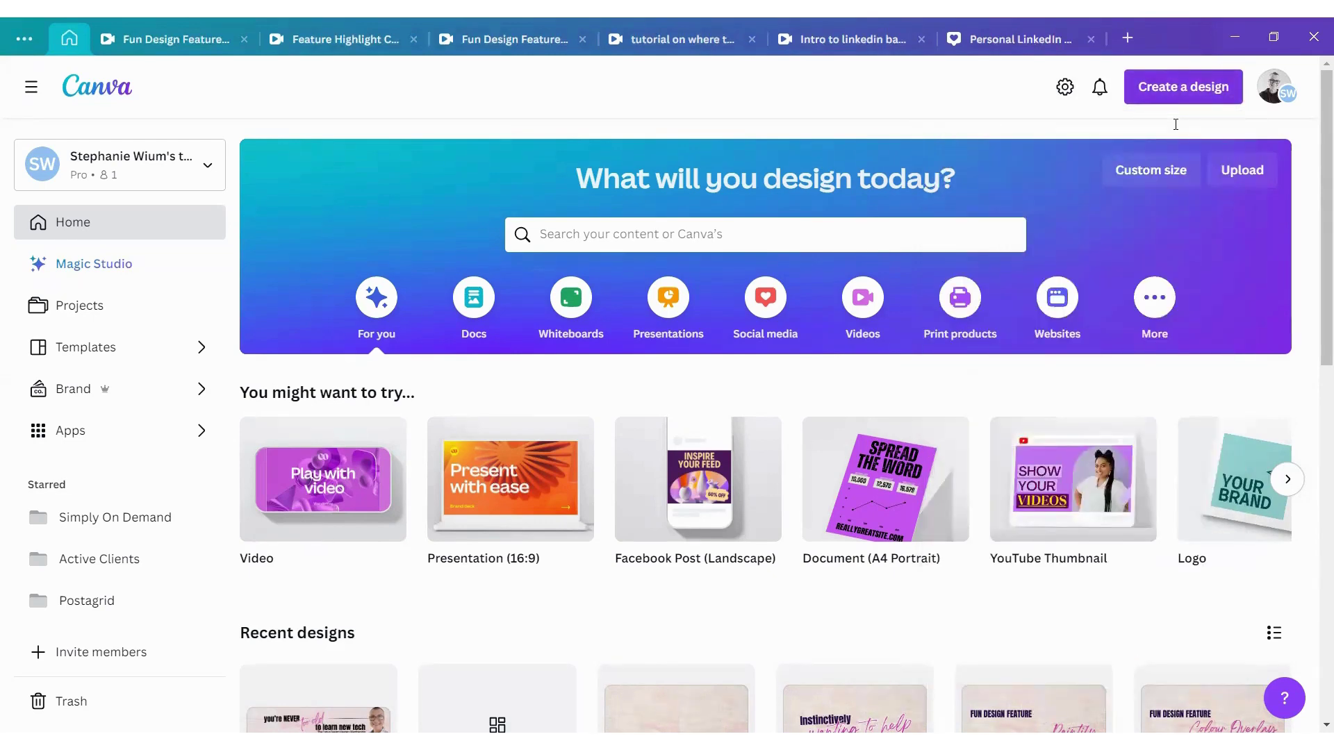
{"action": "left_click", "coordinate": [1181, 88]}
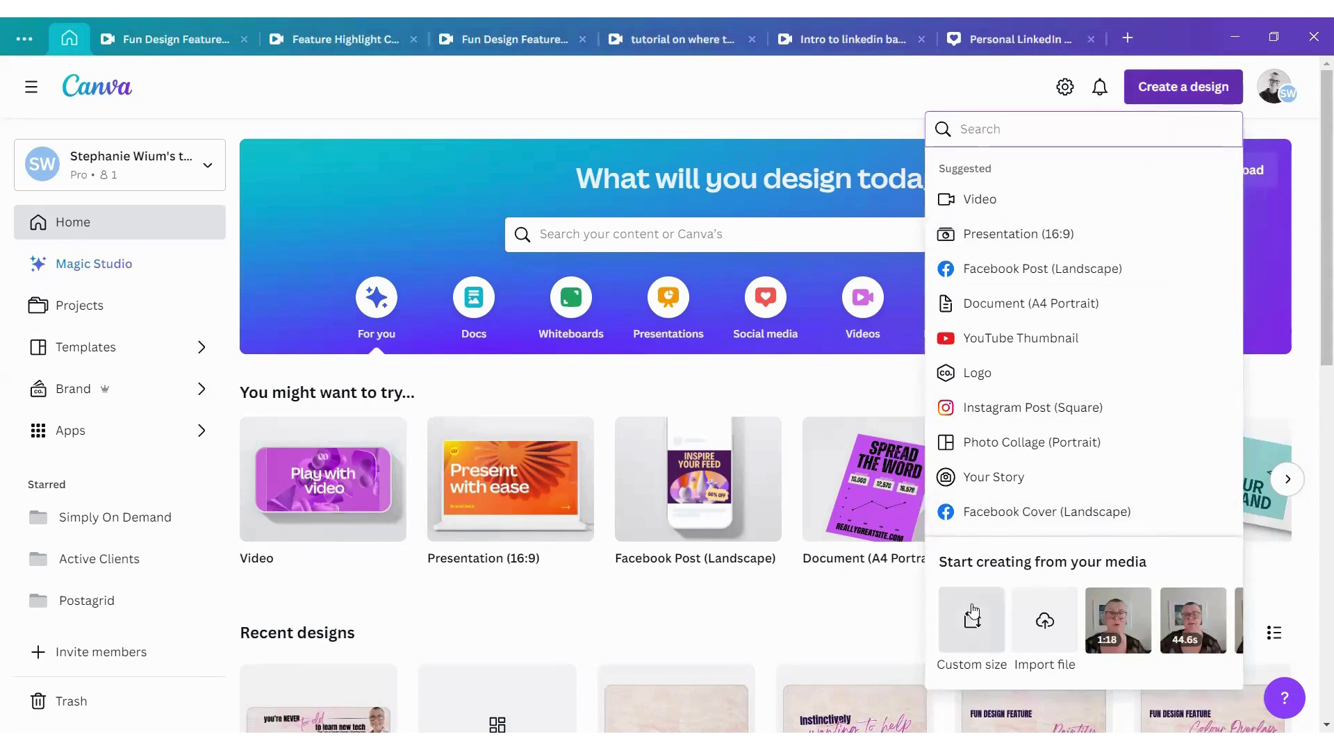
{"action": "left_click", "coordinate": [971, 625]}
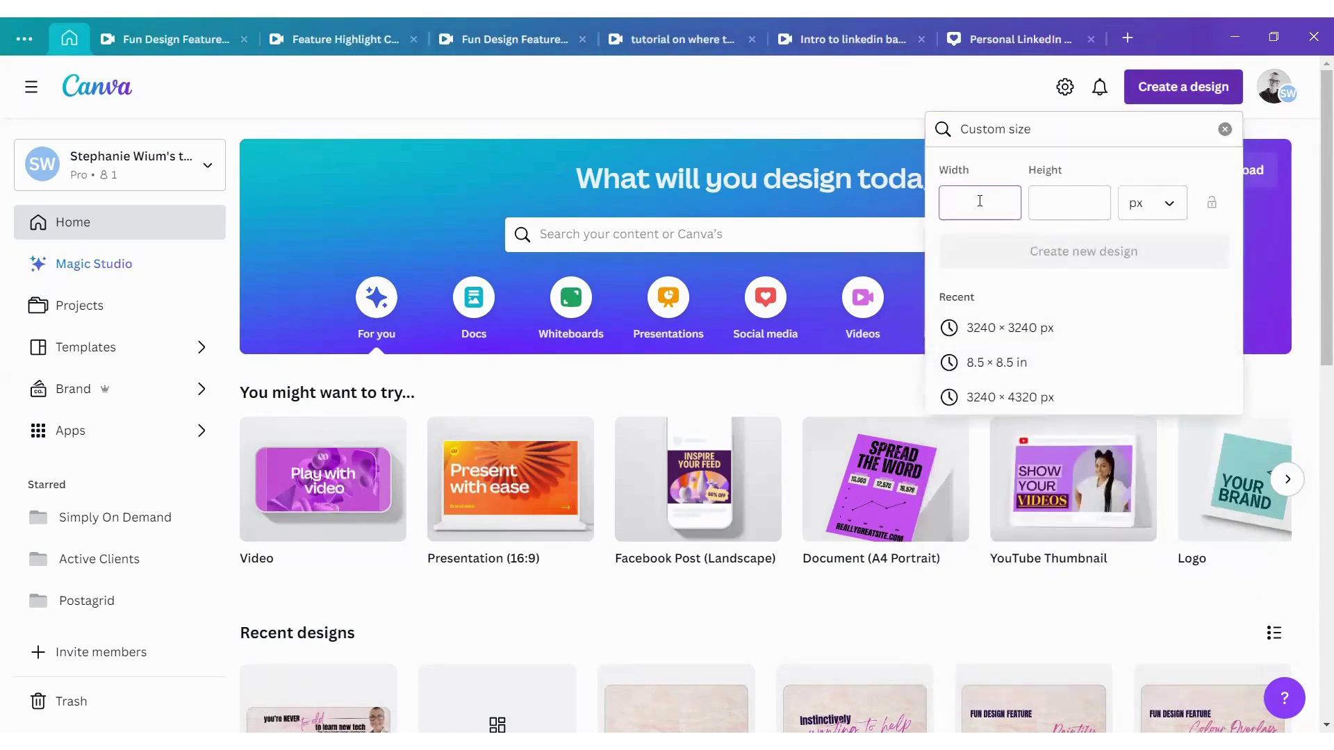
{"action": "type", "text": "1584"}
{"action": "left_click", "coordinate": [1051, 208]}
{"action": "type", "text": "396"}
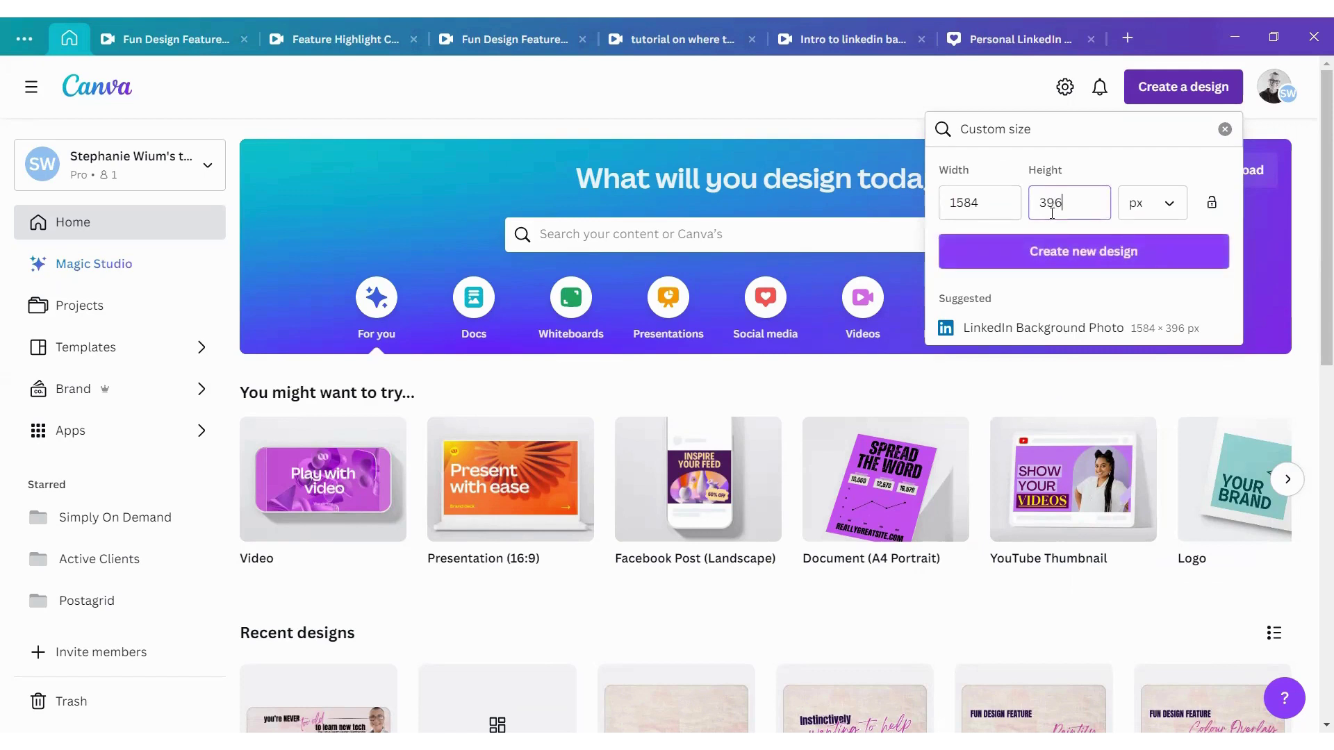
{"action": "left_click", "coordinate": [1073, 251]}
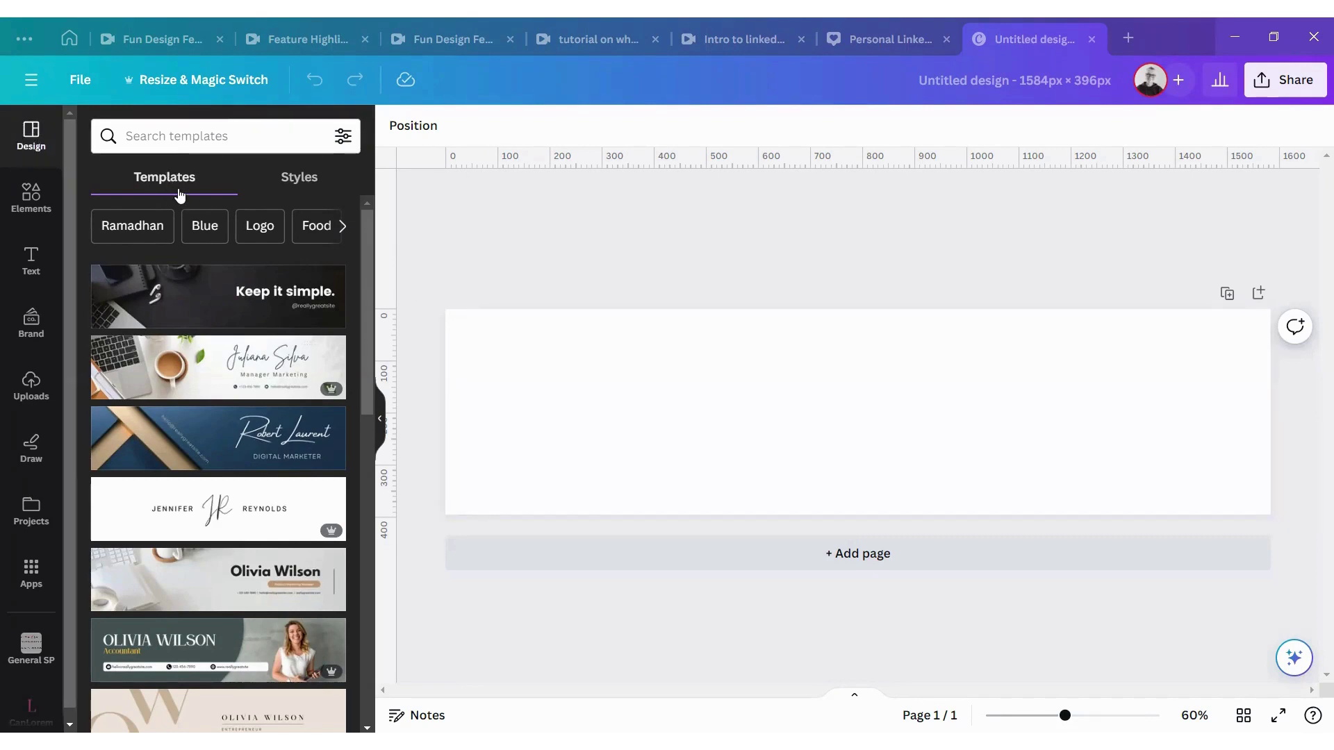
Browse the Templates list and apply the pink 'the design shop' template to the blank banner
{"action": "scroll", "coordinate": [168, 379], "scroll_direction": "down", "scroll_amount": 2}
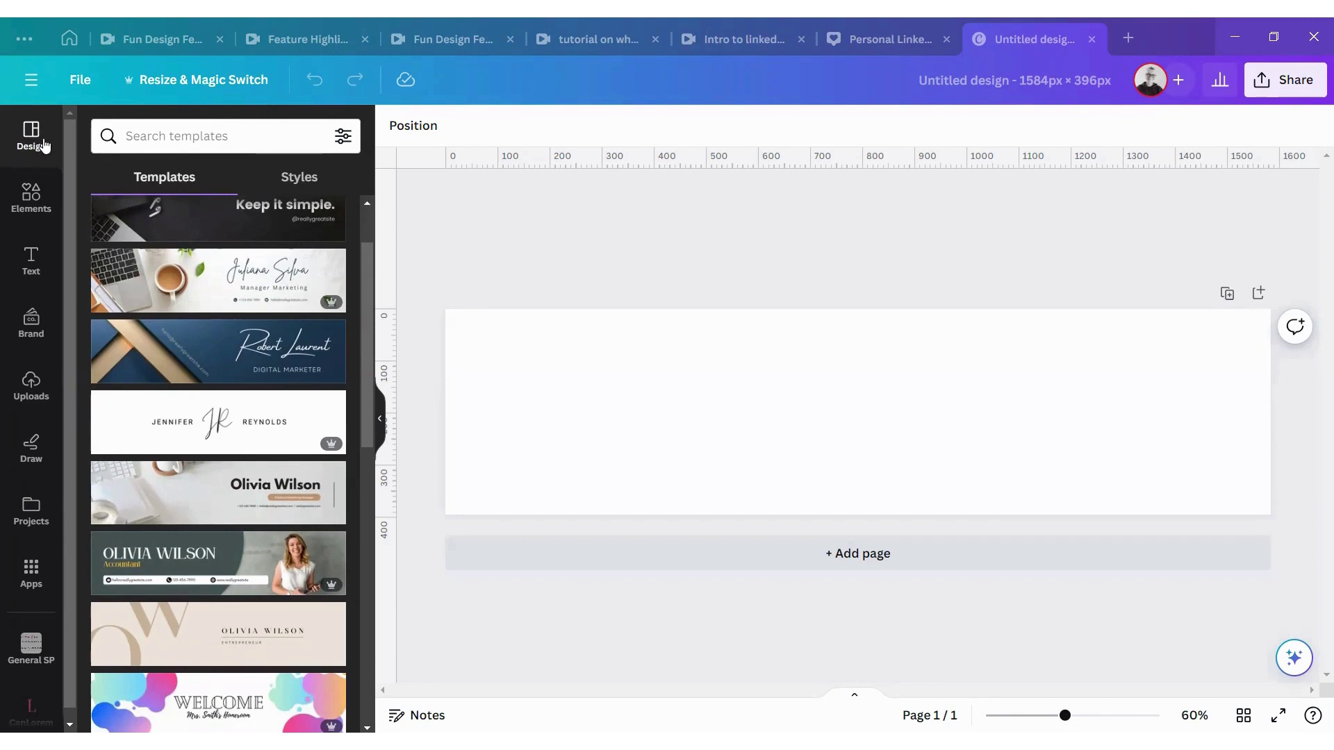
{"action": "scroll", "coordinate": [215, 277], "scroll_direction": "down", "scroll_amount": 5}
{"action": "scroll", "coordinate": [208, 333], "scroll_direction": "down", "scroll_amount": 5}
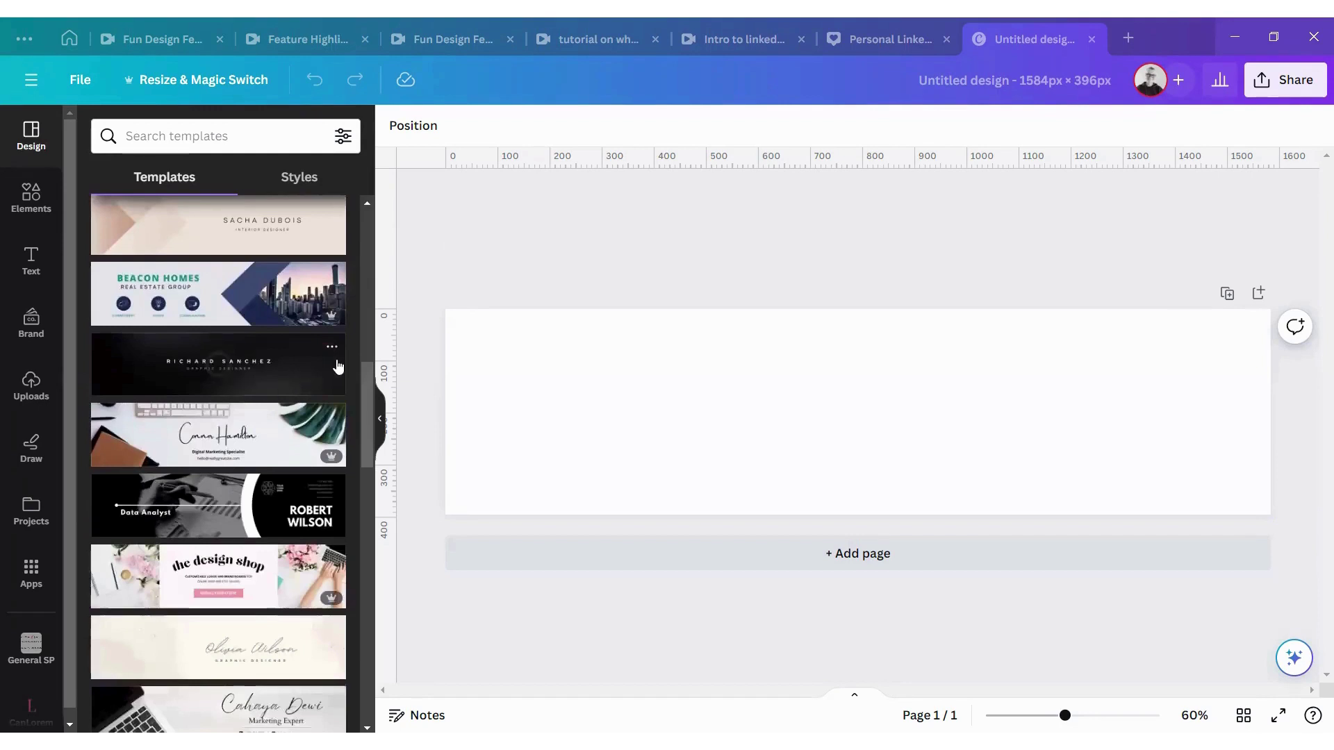
{"action": "left_click", "coordinate": [630, 400]}
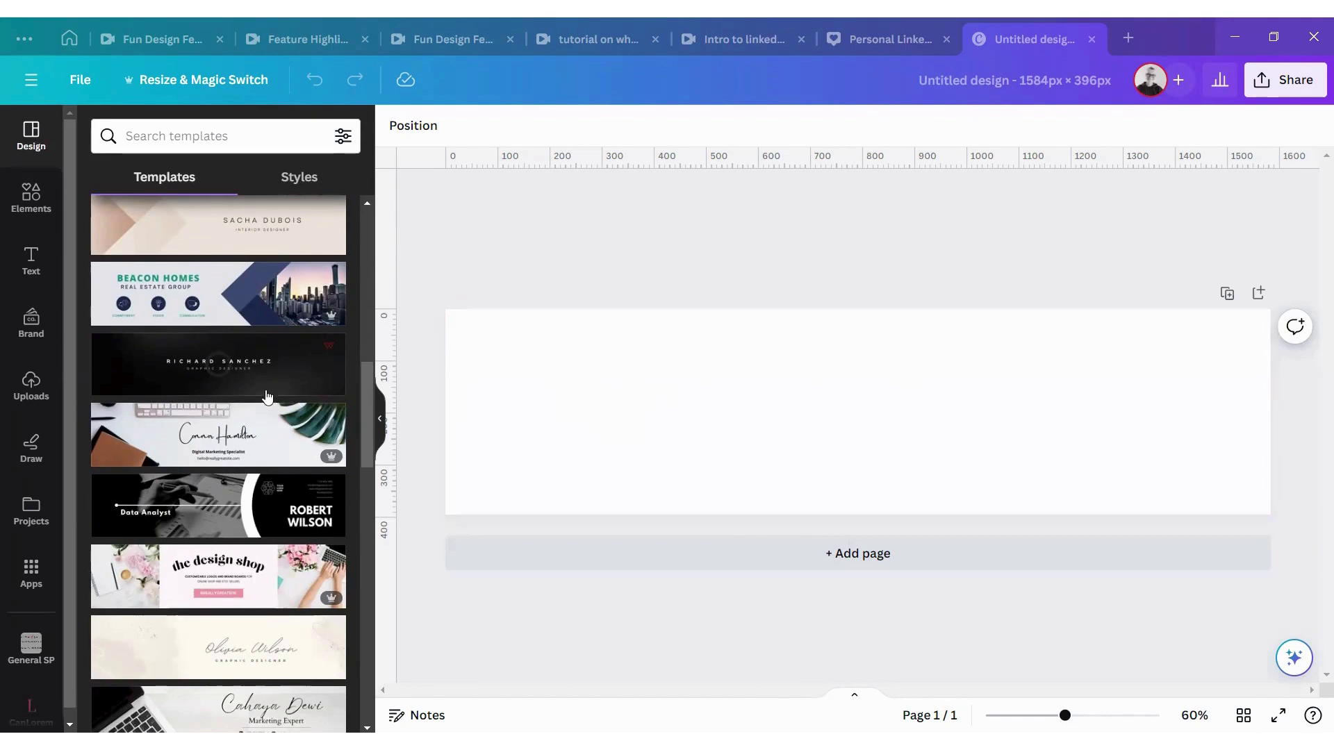
{"action": "scroll", "coordinate": [266, 396], "scroll_direction": "down", "scroll_amount": 1}
{"action": "scroll", "coordinate": [266, 394], "scroll_direction": "down", "scroll_amount": 2}
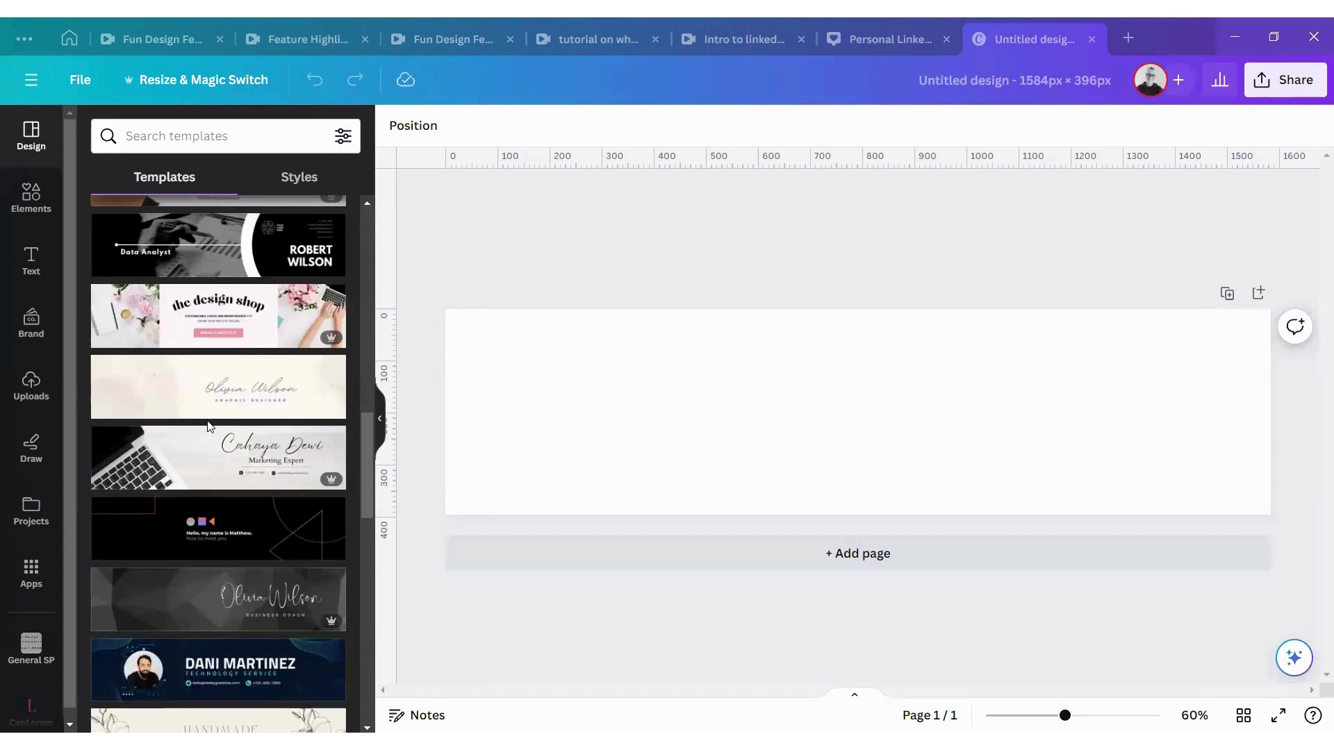
{"action": "scroll", "coordinate": [208, 425], "scroll_direction": "down", "scroll_amount": 2}
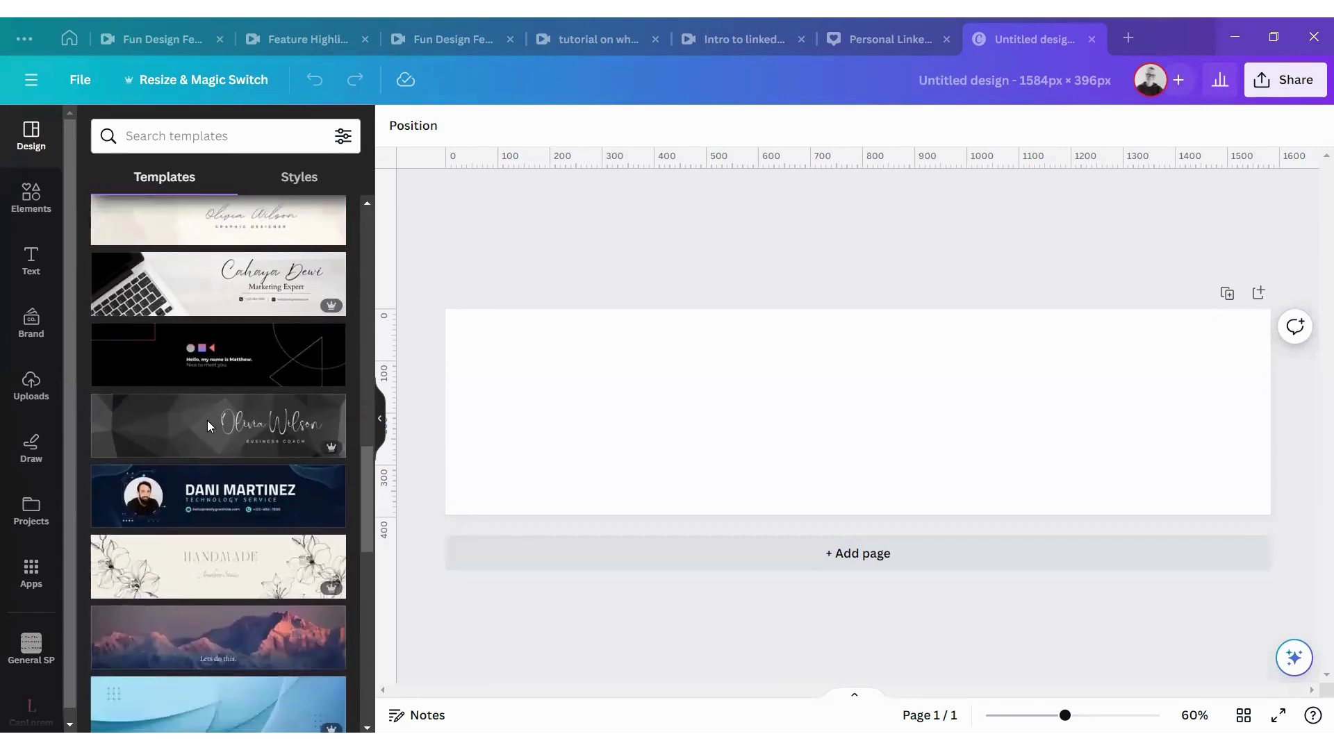
{"action": "scroll", "coordinate": [243, 365], "scroll_direction": "up", "scroll_amount": 1}
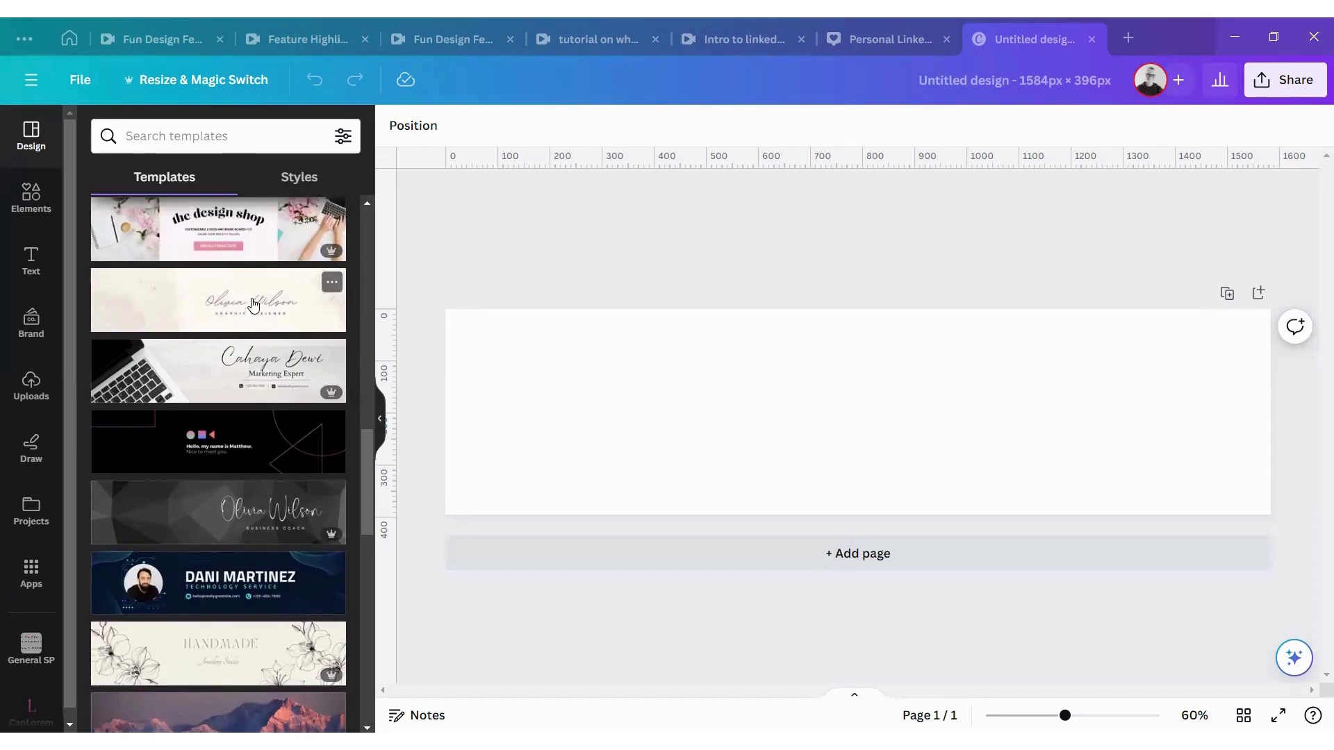
{"action": "scroll", "coordinate": [253, 303], "scroll_direction": "up", "scroll_amount": 1}
{"action": "left_click", "coordinate": [287, 324]}
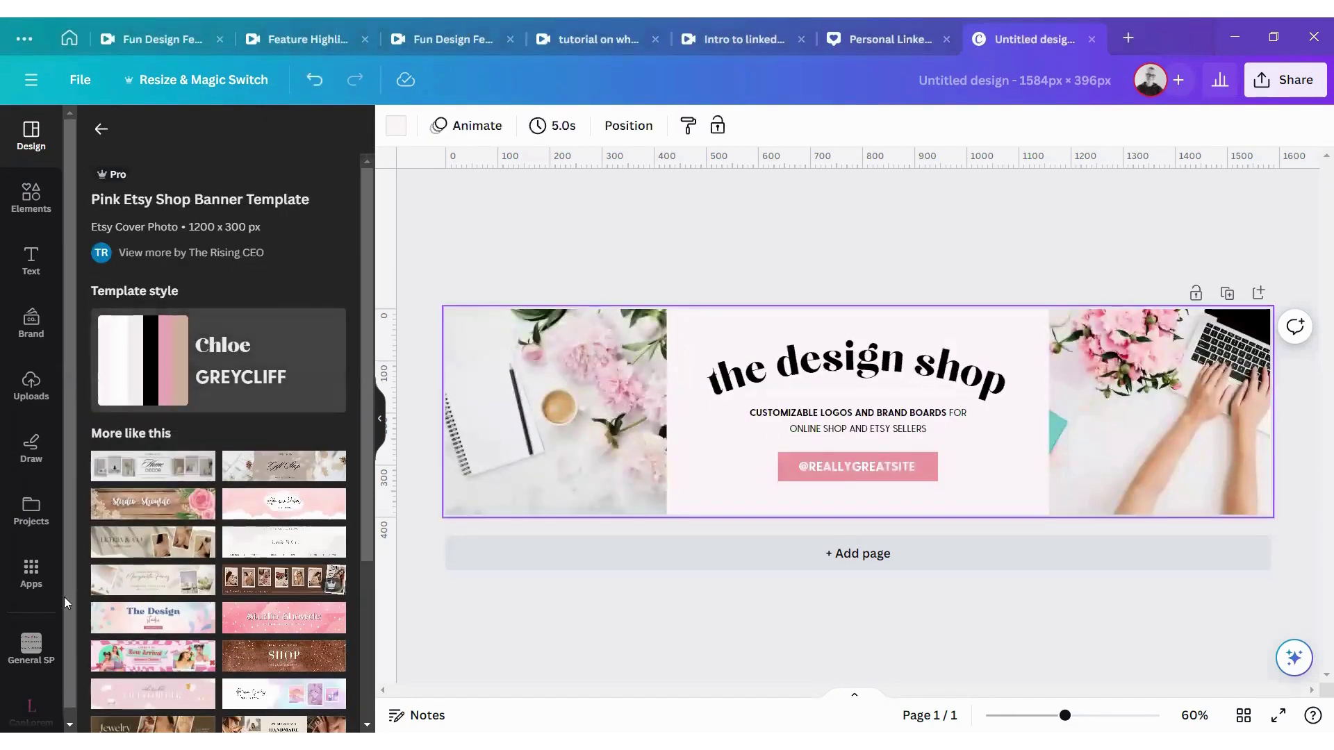
Hide the template side panel to enlarge the canvas
{"action": "scroll", "coordinate": [232, 491], "scroll_direction": "down", "scroll_amount": 3}
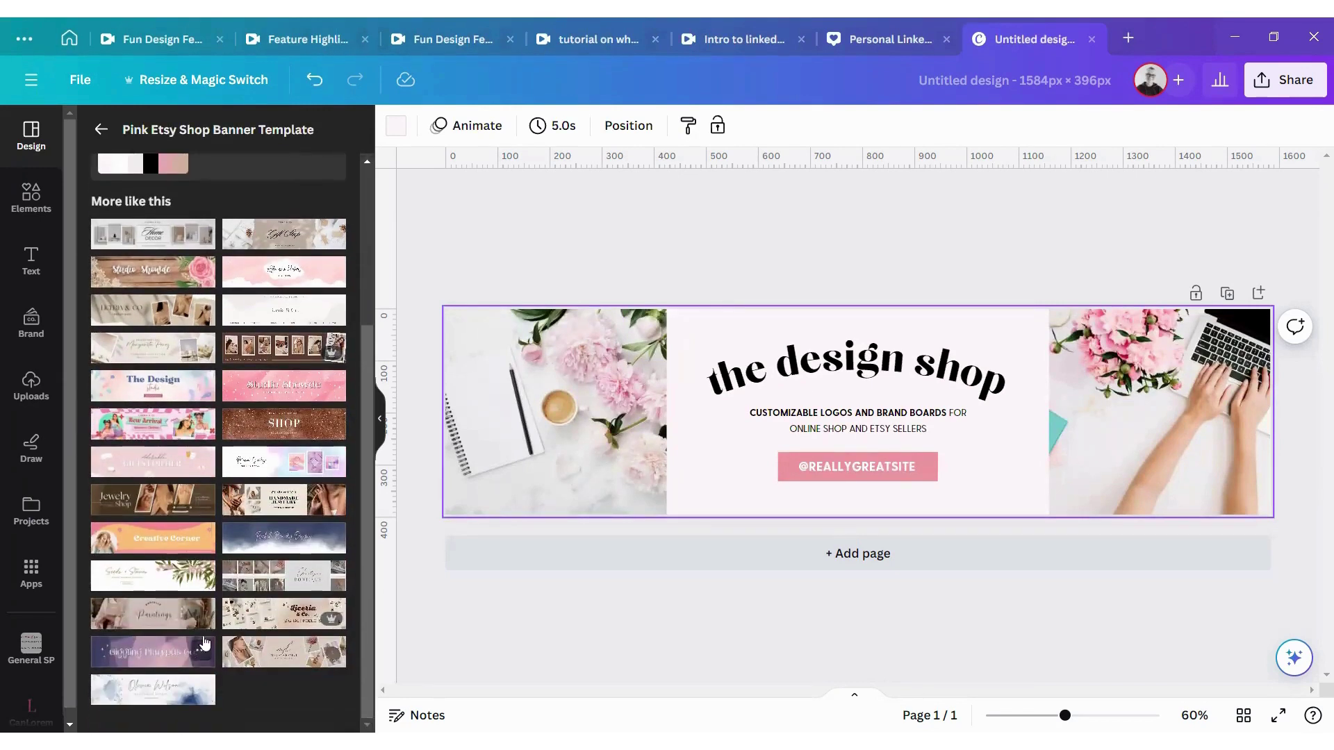
{"action": "mouse_move", "coordinate": [214, 348]}
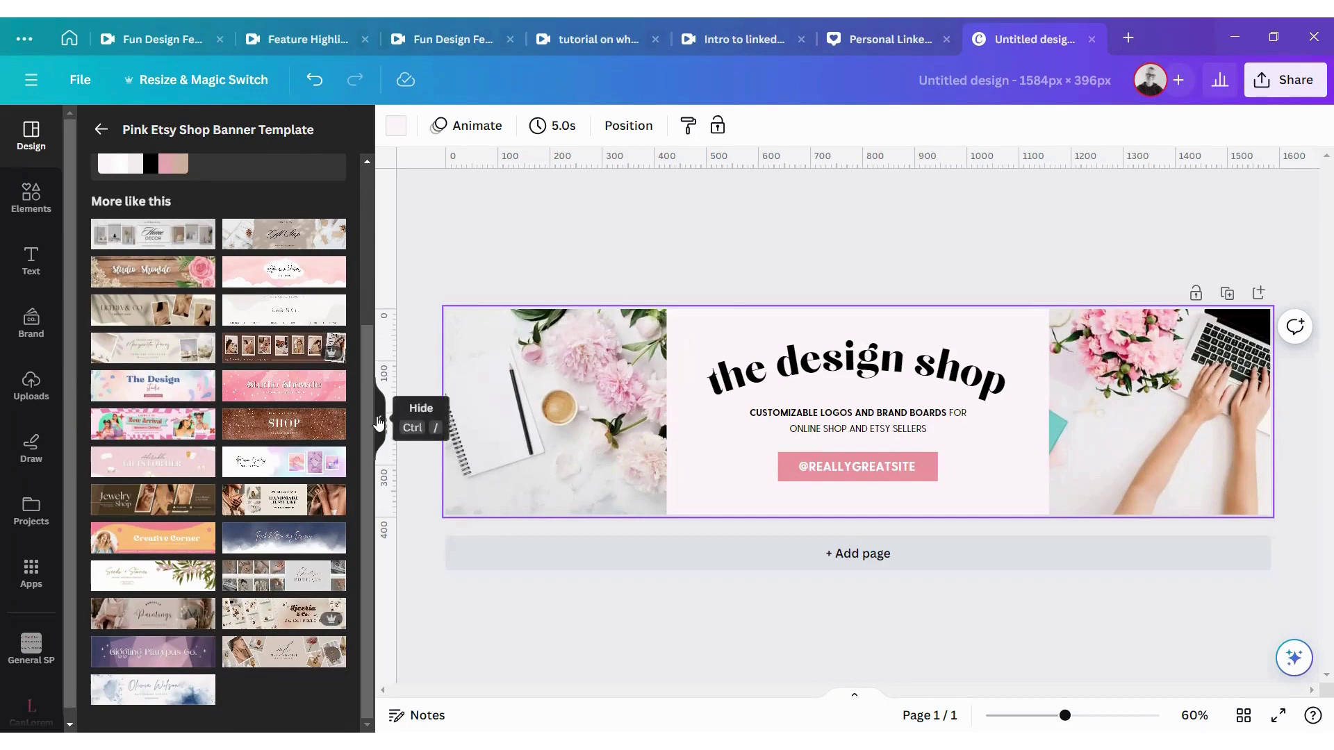
{"action": "left_click", "coordinate": [377, 422]}
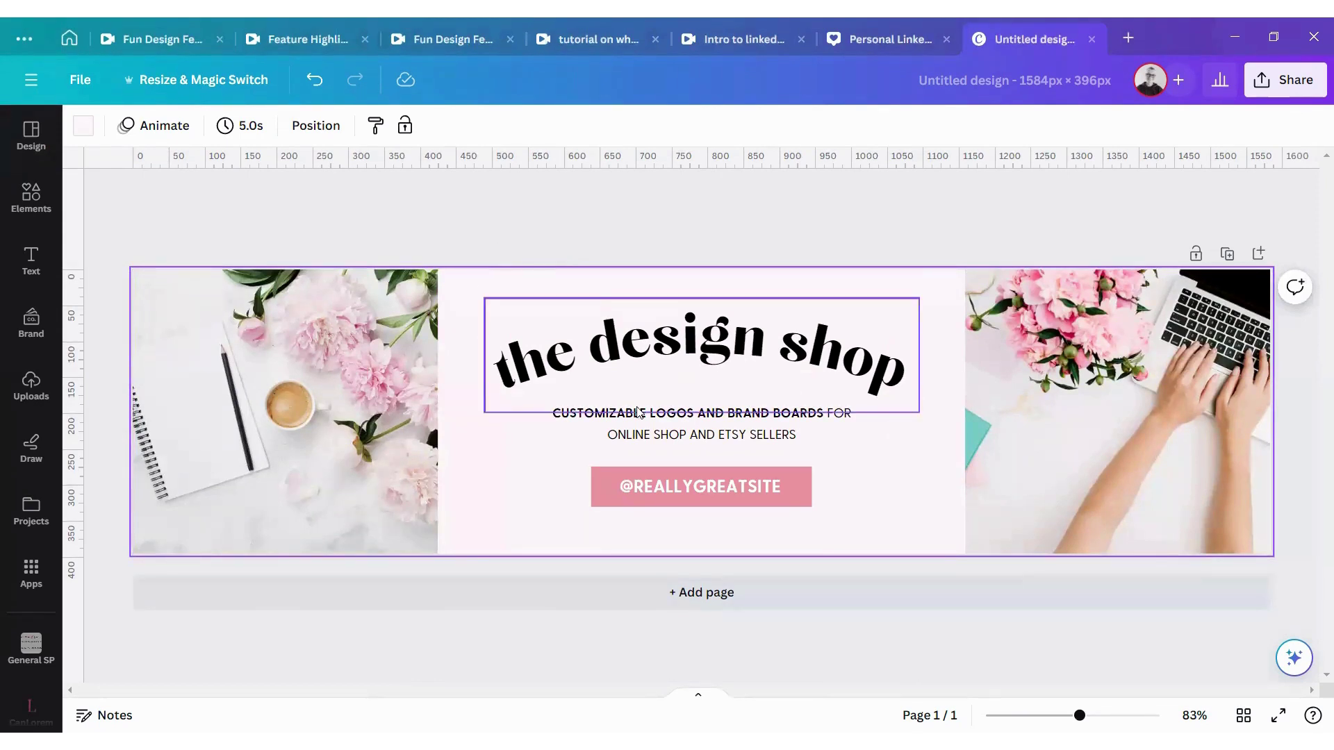
Inspect the template's flower photos and the title, subtitle and button text
{"action": "left_click", "coordinate": [997, 475]}
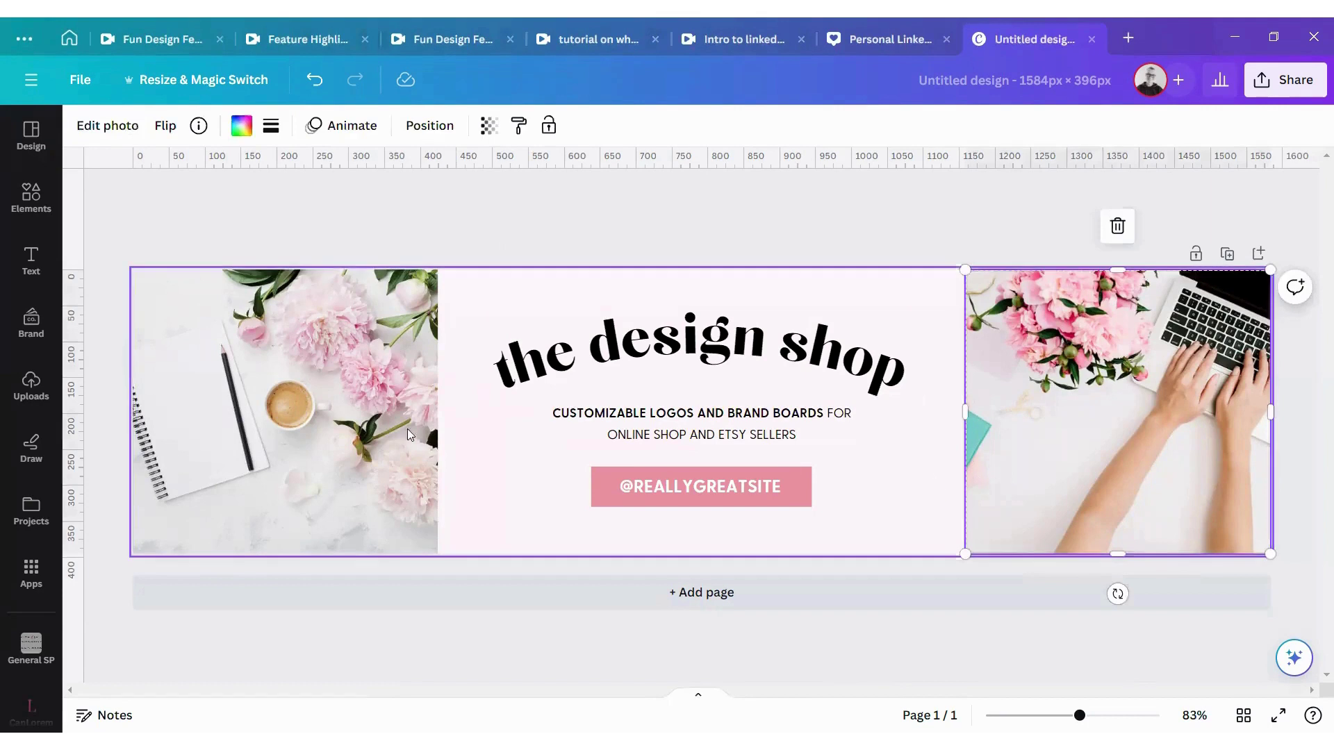
{"action": "left_click", "coordinate": [236, 425]}
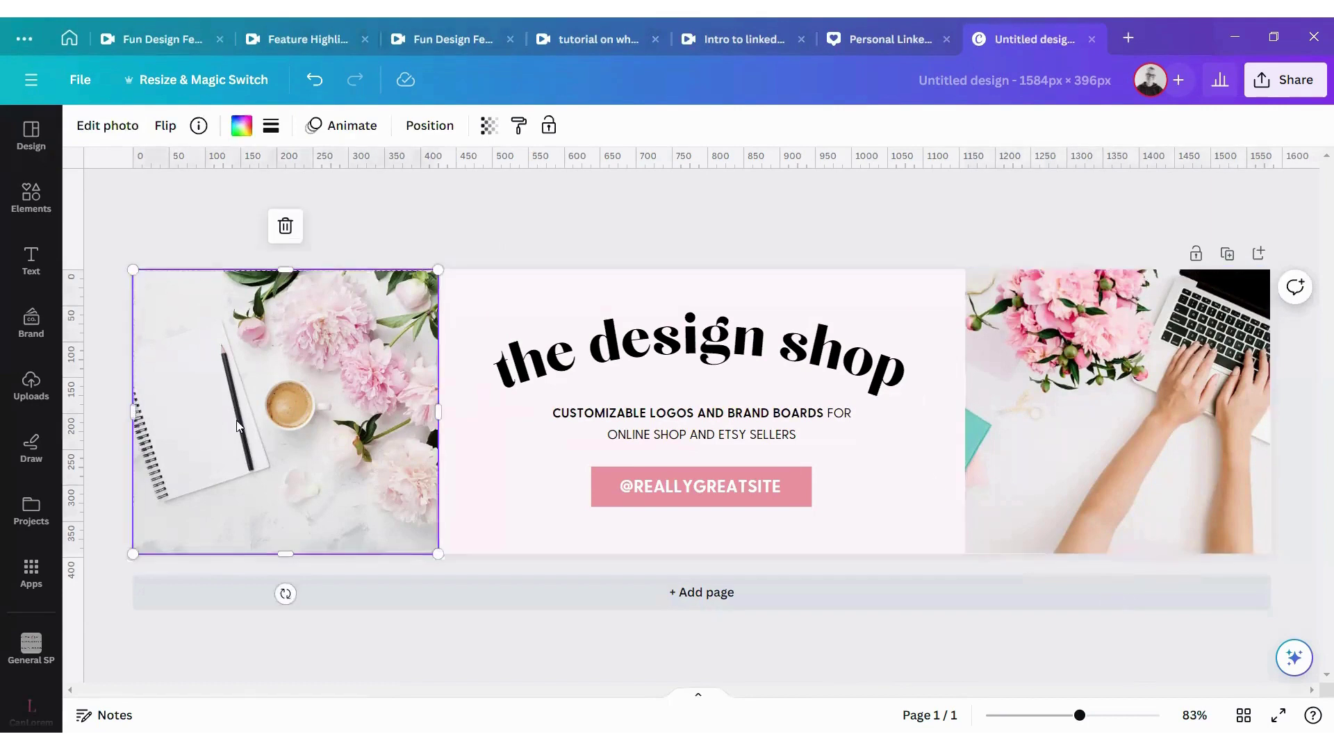
{"action": "left_click", "coordinate": [467, 296]}
{"action": "left_click_drag", "start_coordinate": [528, 241], "coordinate": [868, 602]}
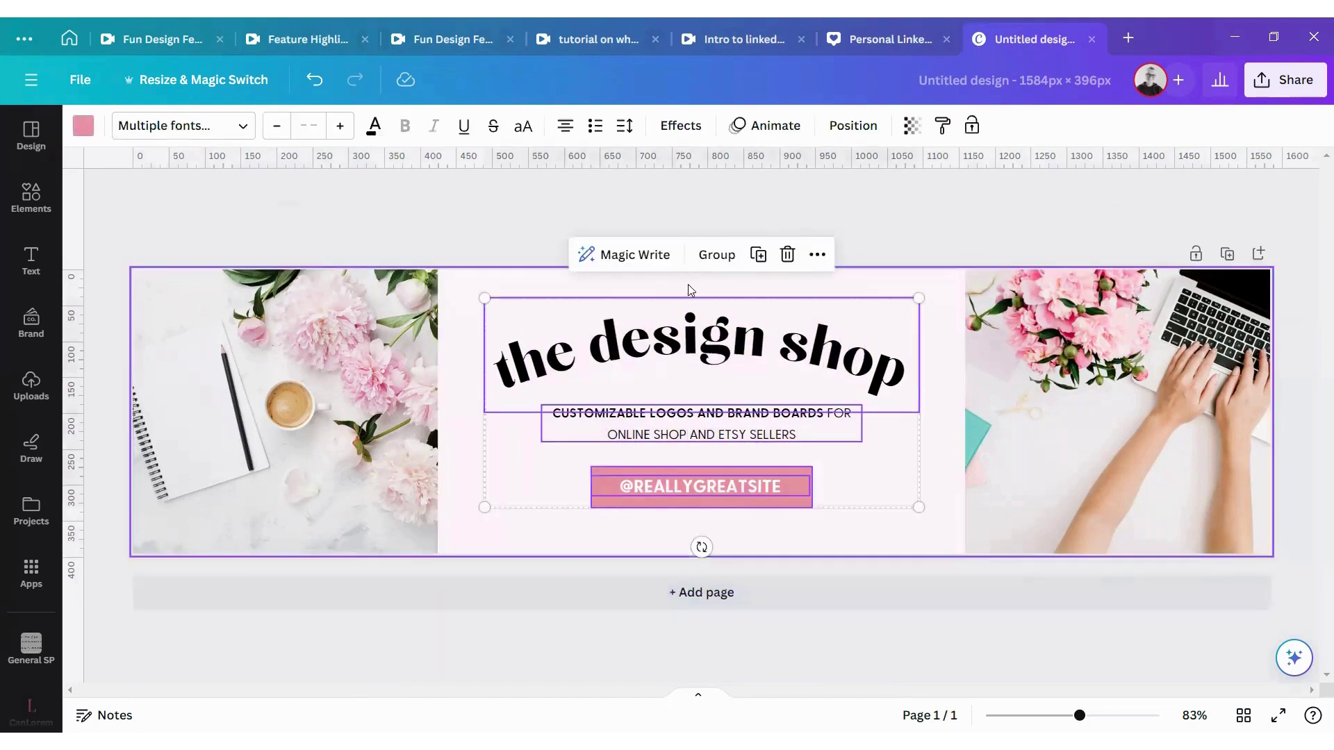
{"action": "left_click", "coordinate": [501, 240]}
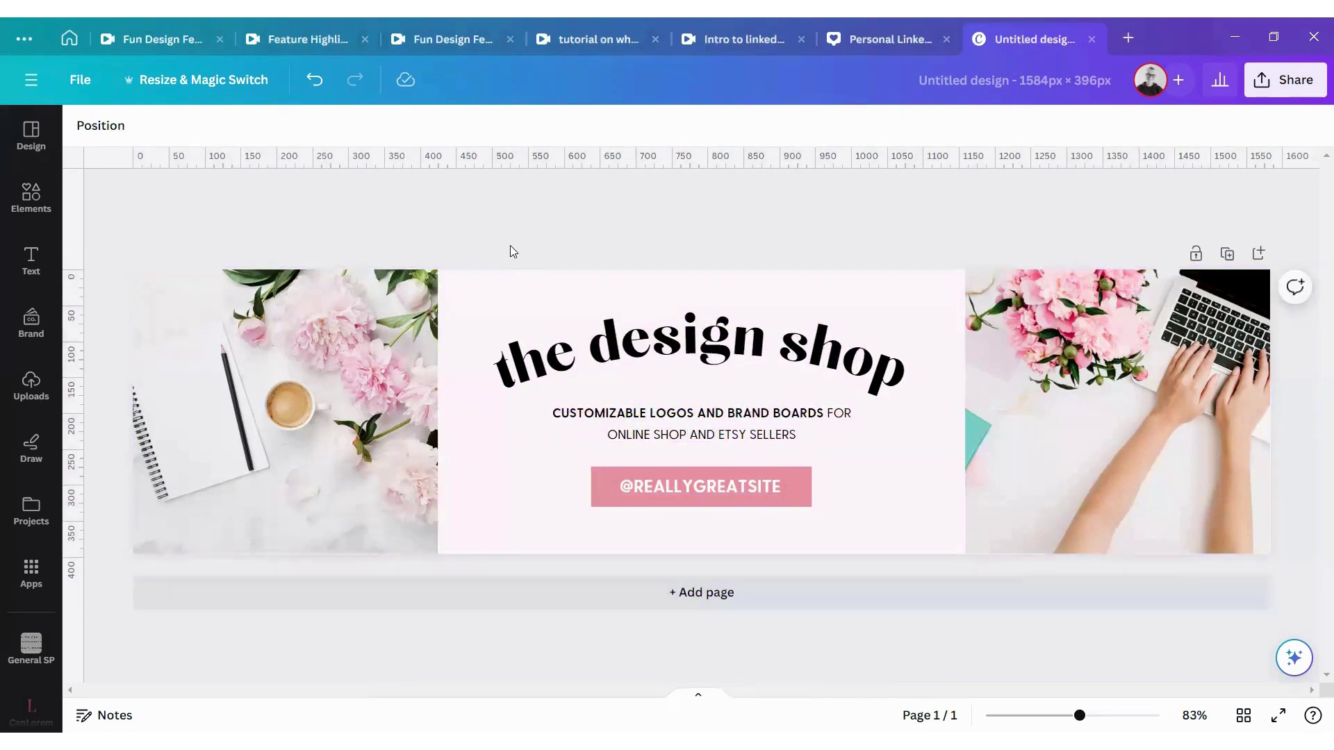
{"action": "left_click", "coordinate": [324, 360]}
{"action": "left_click", "coordinate": [1192, 395]}
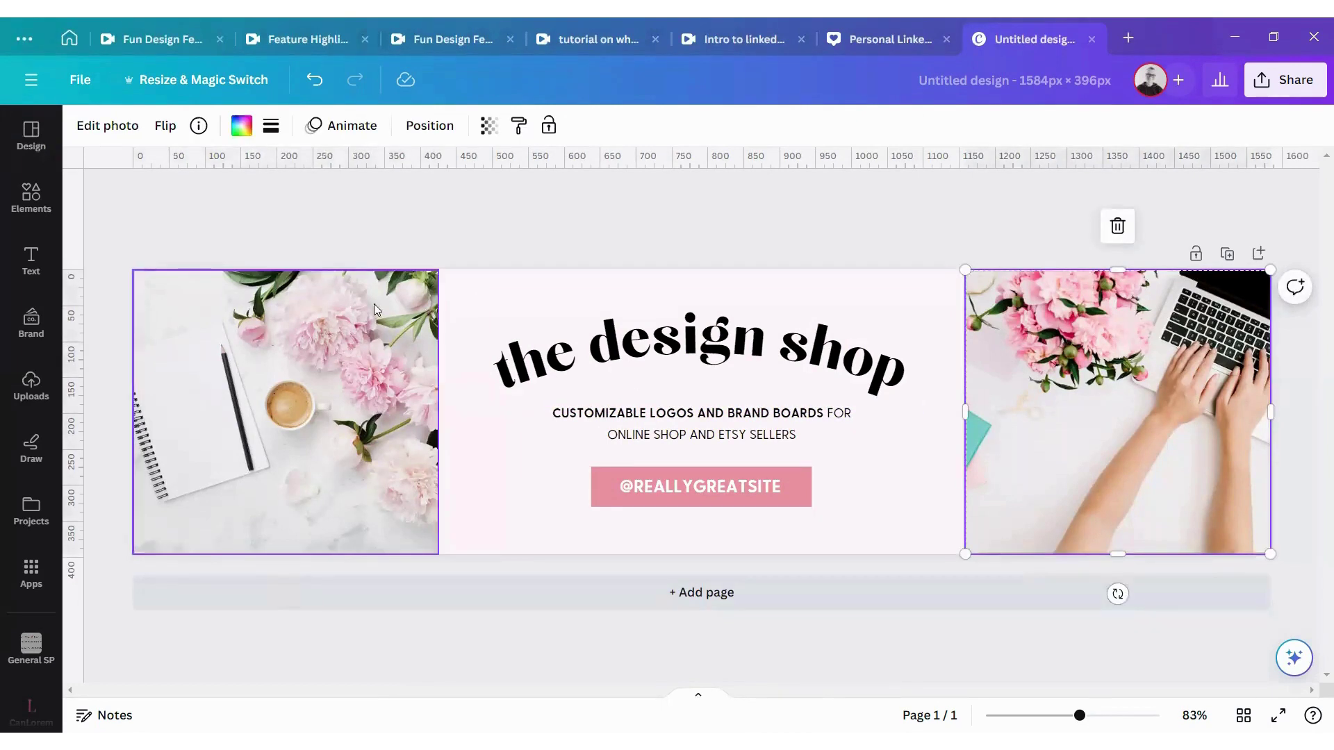
Add a second page and stretch the left flower photo across it
{"action": "left_click", "coordinate": [686, 605]}
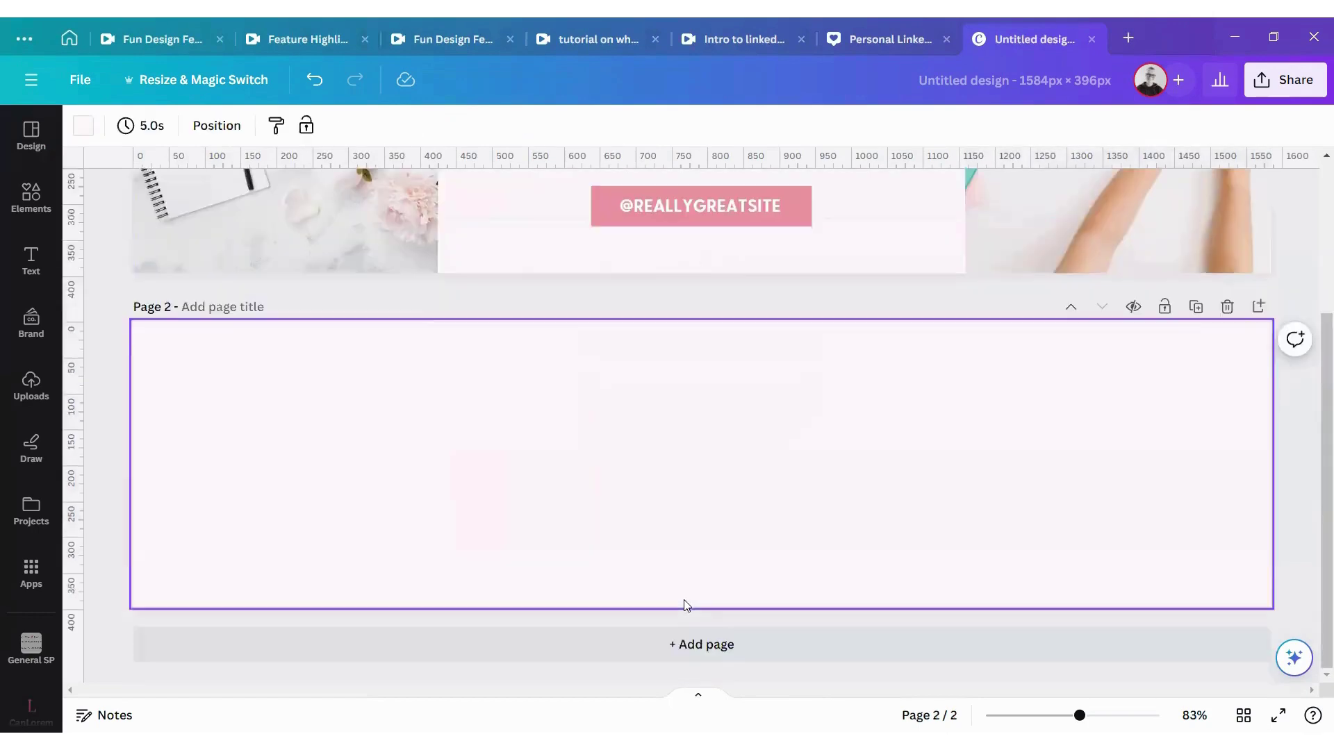
{"action": "left_click", "coordinate": [336, 250]}
{"action": "left_click_drag", "start_coordinate": [342, 274], "coordinate": [335, 541]}
{"action": "left_click_drag", "start_coordinate": [439, 467], "coordinate": [1270, 514]}
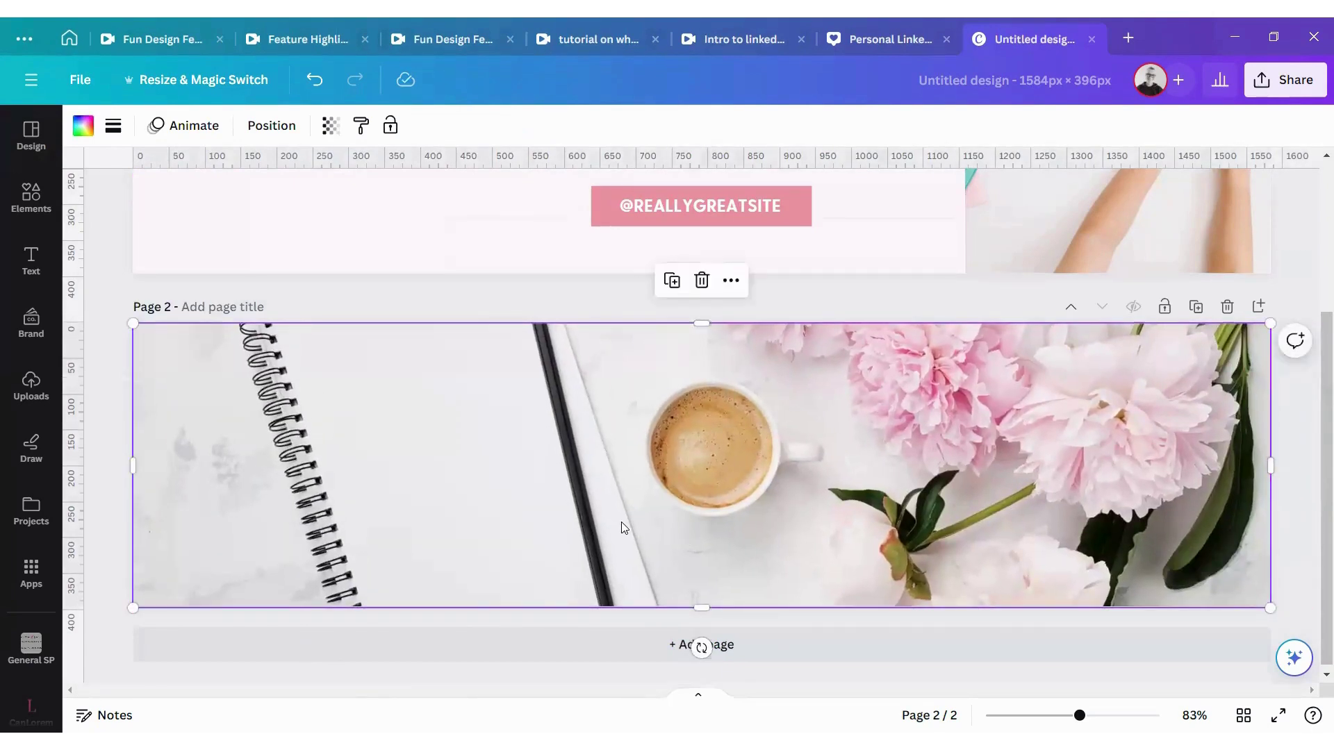
{"action": "left_click", "coordinate": [1289, 398]}
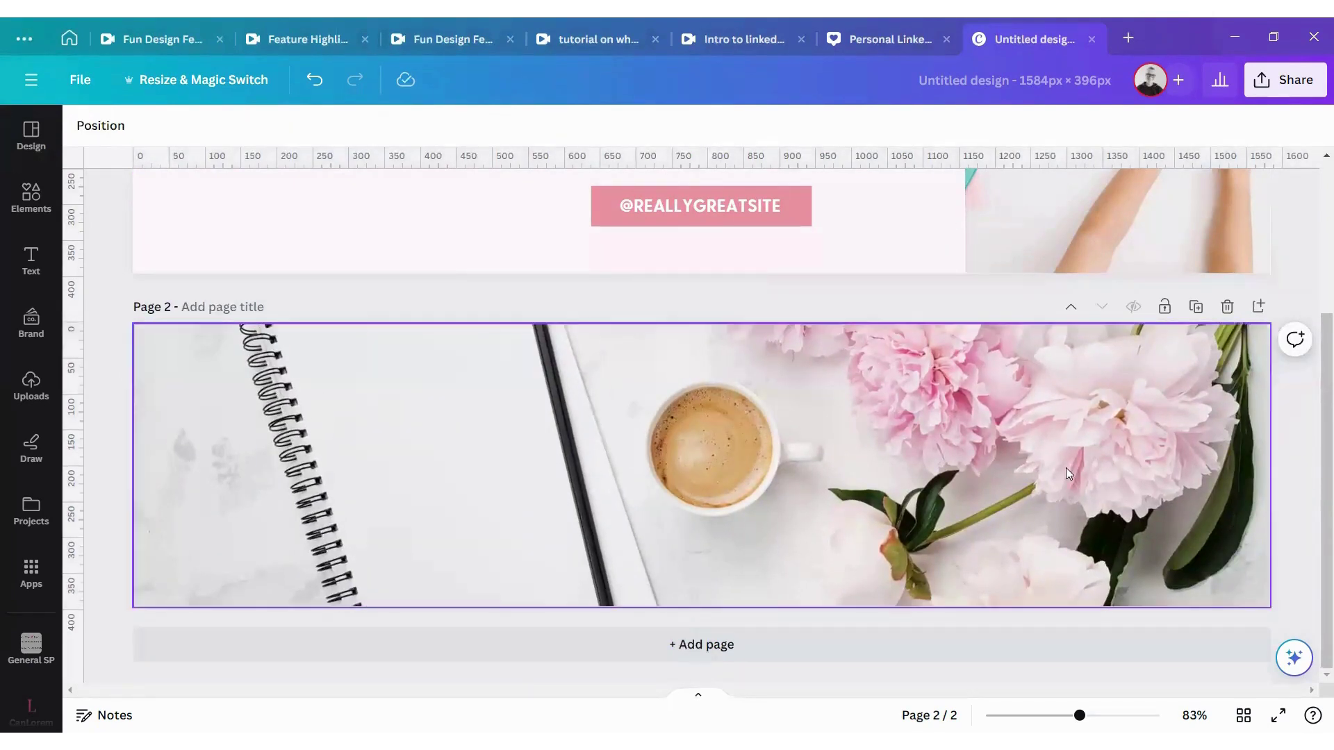
{"action": "scroll", "coordinate": [1000, 471], "scroll_direction": "up", "scroll_amount": 3}
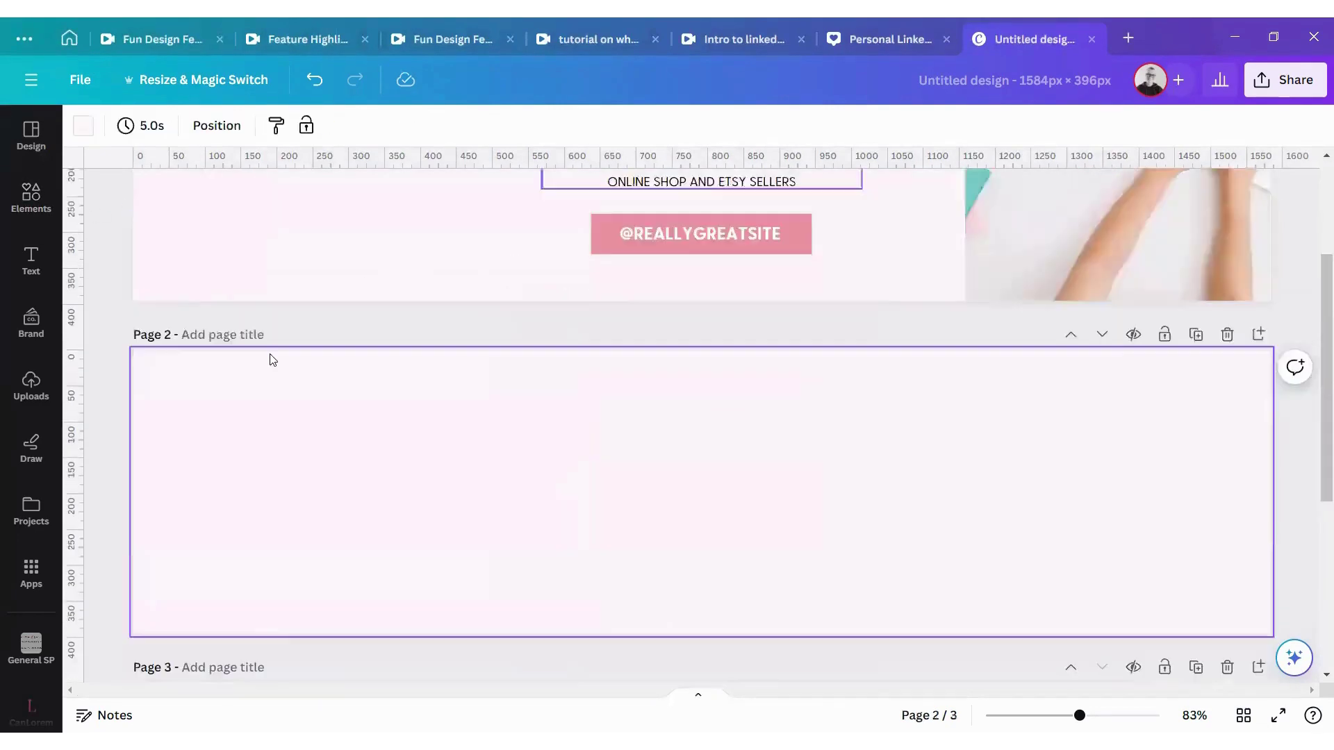
Insert a blank page after Page 1 and apply the Pink Etsy Shop Banner Template to it
{"action": "left_click", "coordinate": [1258, 201]}
{"action": "left_click", "coordinate": [28, 135]}
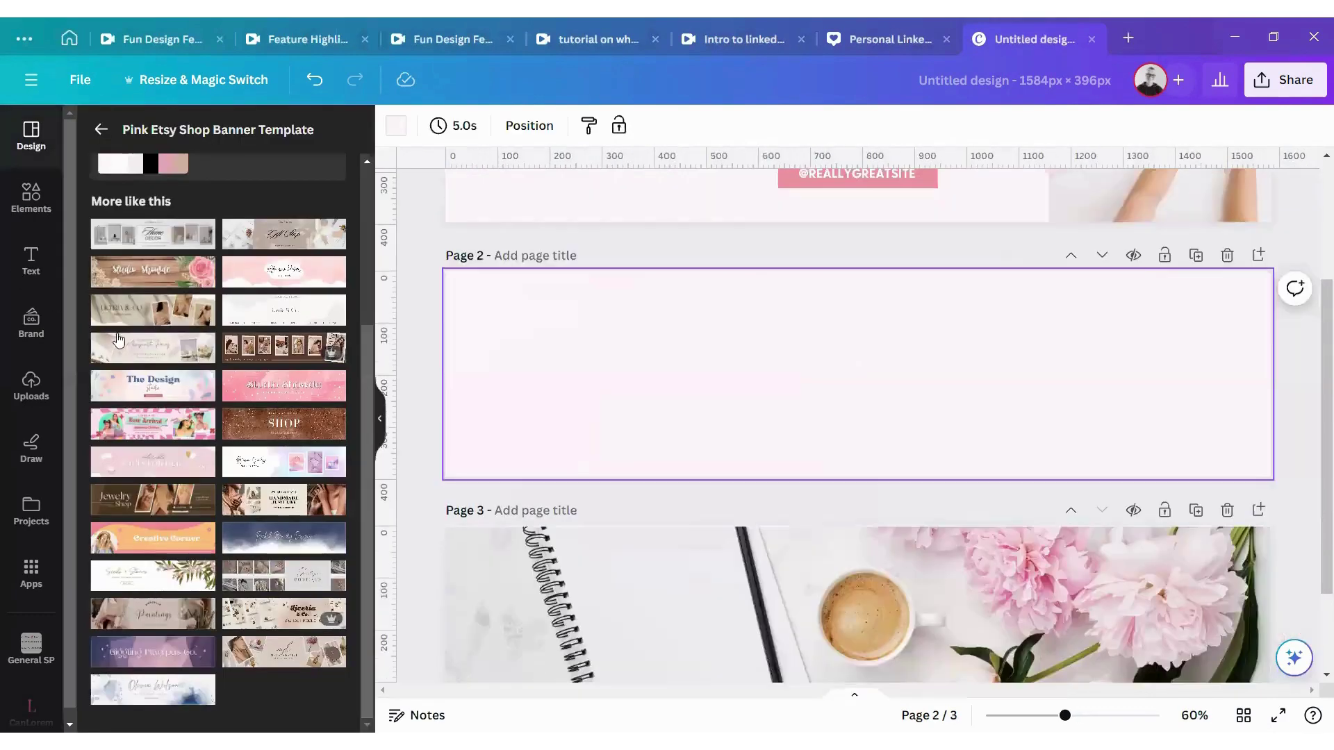
{"action": "left_click", "coordinate": [93, 130]}
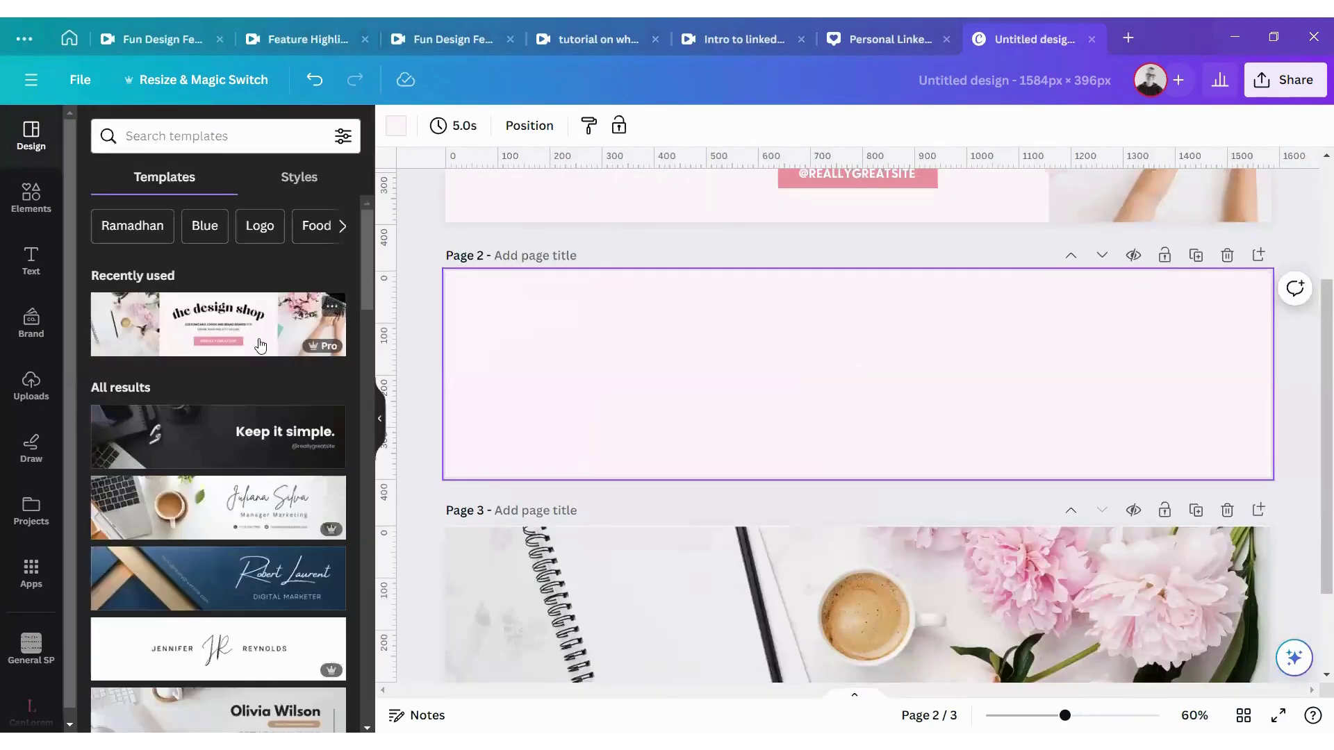
{"action": "left_click", "coordinate": [215, 321]}
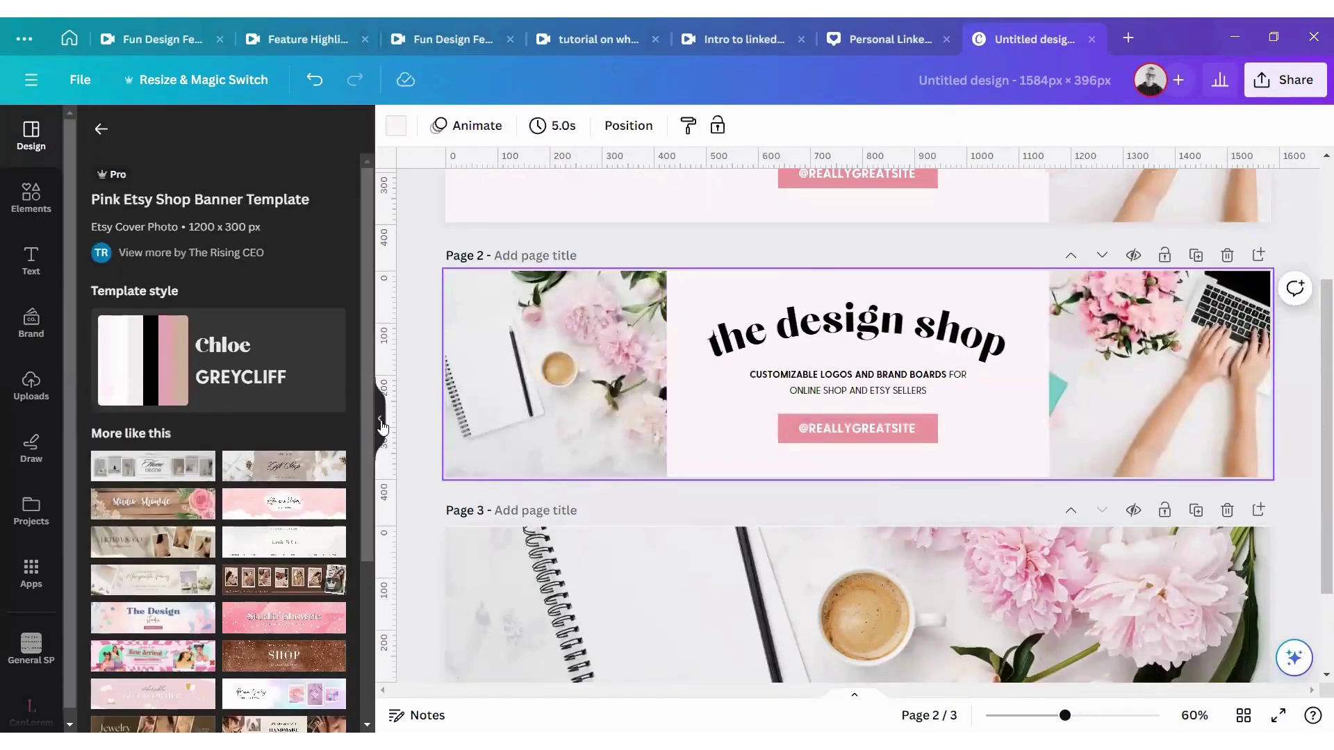
{"action": "left_click", "coordinate": [380, 418]}
{"action": "left_click", "coordinate": [249, 340]}
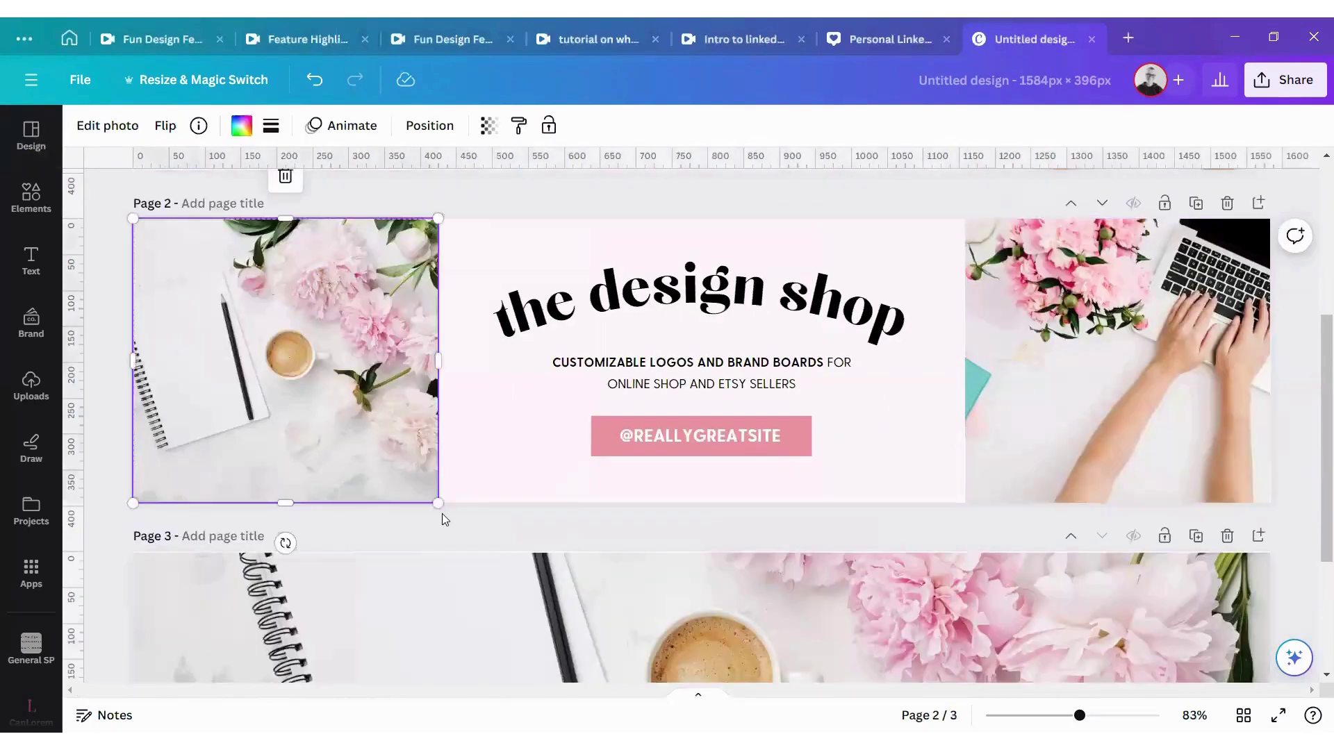
{"action": "scroll", "coordinate": [440, 518], "scroll_direction": "down", "scroll_amount": 3}
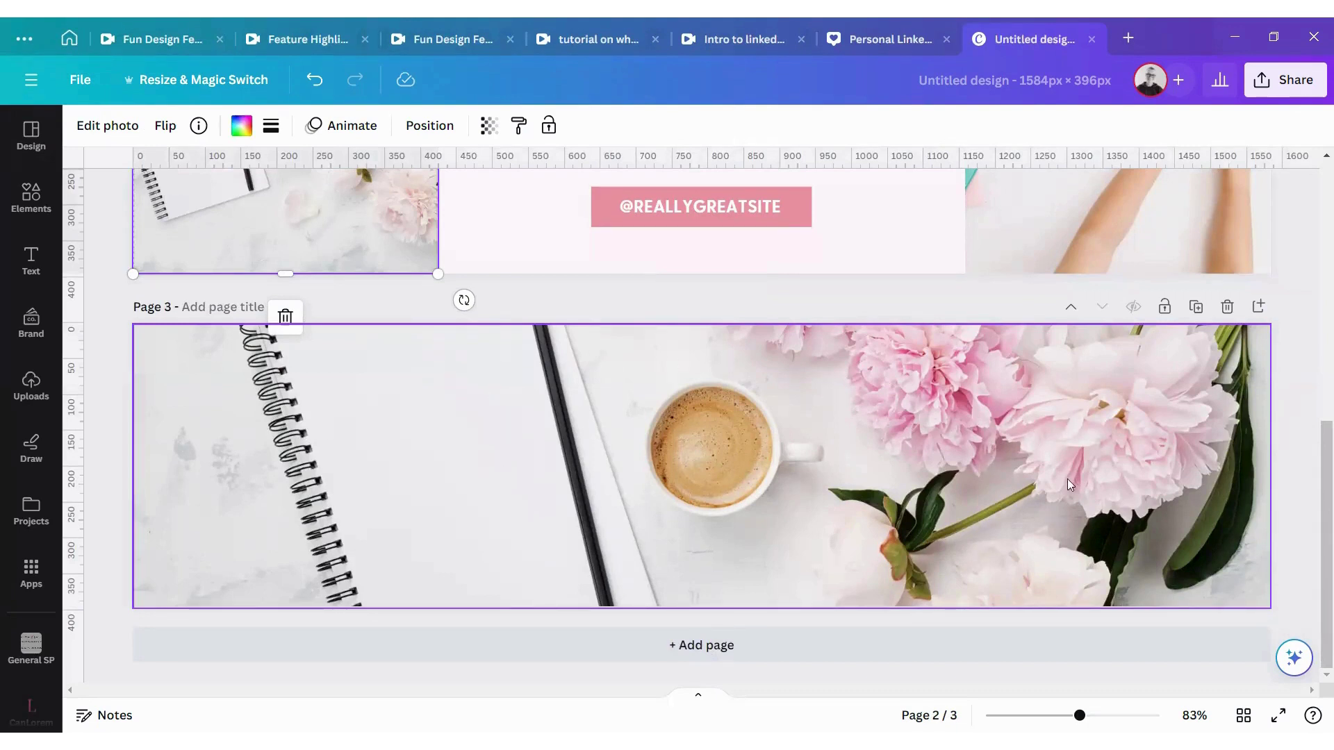
Try the Page 3 photo at transparency 28, restore it to 100, and paste in a pink square
{"action": "left_click", "coordinate": [902, 528]}
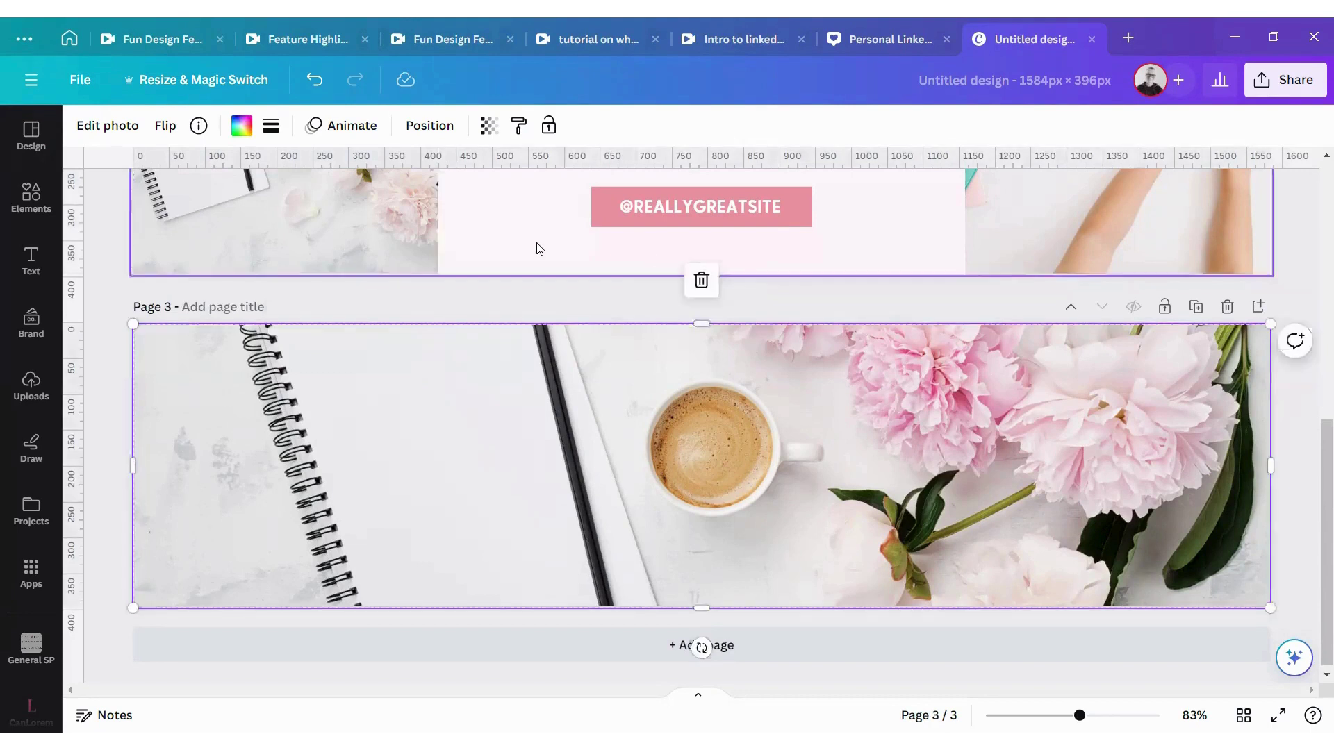
{"action": "left_click", "coordinate": [489, 125]}
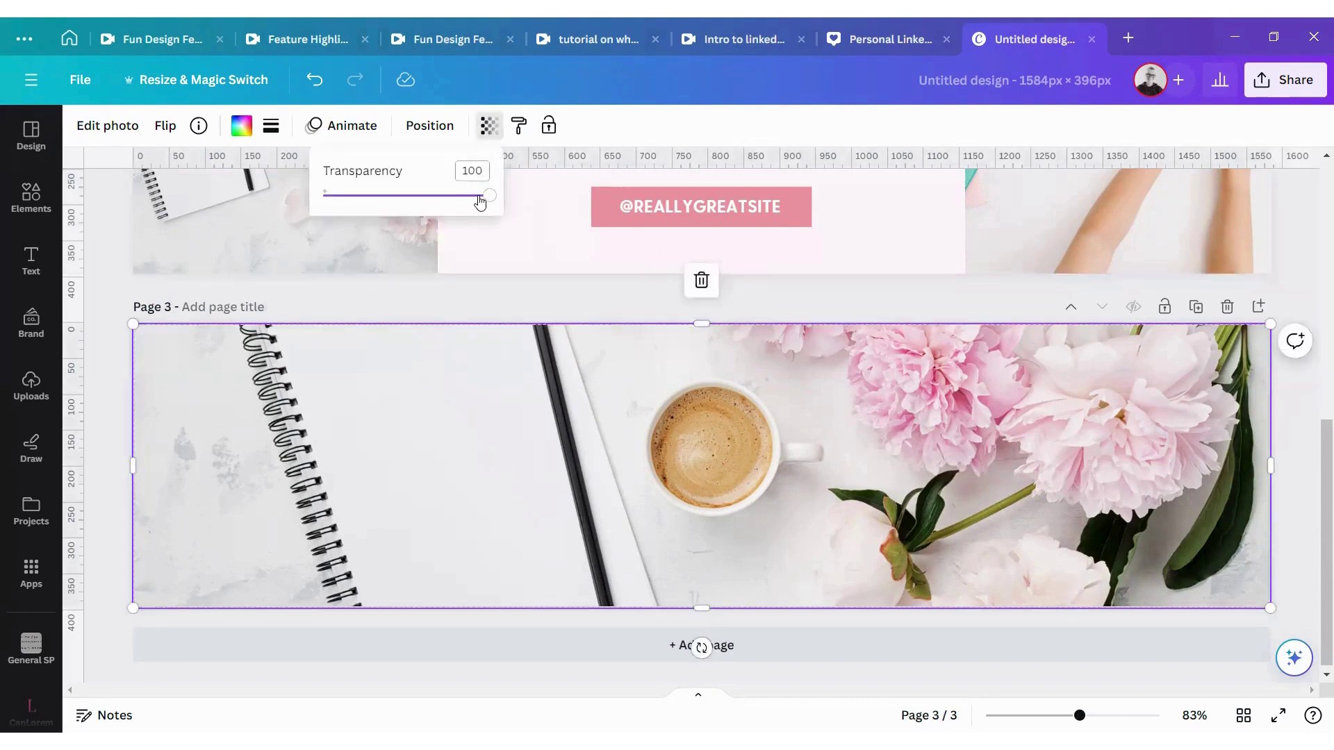
{"action": "left_click_drag", "start_coordinate": [484, 209], "coordinate": [371, 200]}
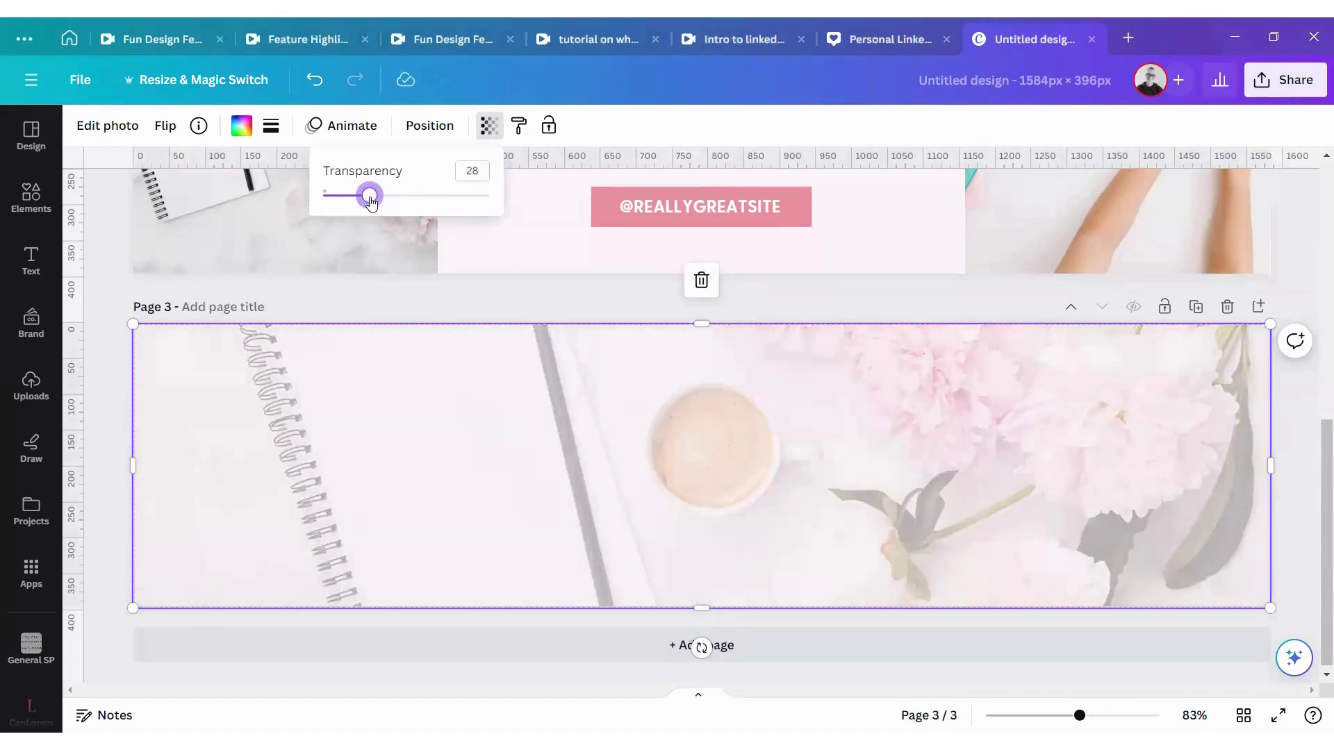
{"action": "left_click_drag", "start_coordinate": [371, 200], "coordinate": [604, 229]}
{"action": "left_click", "coordinate": [574, 291]}
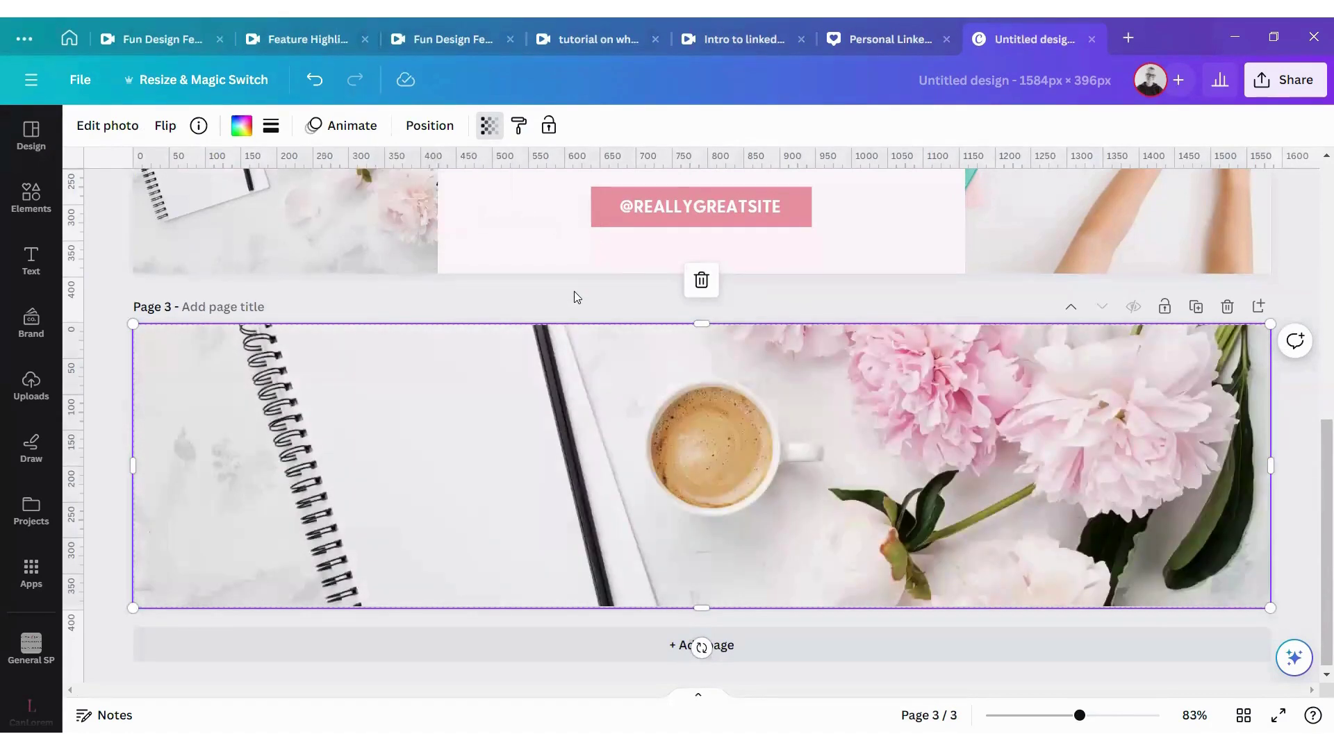
{"action": "left_click", "coordinate": [573, 309]}
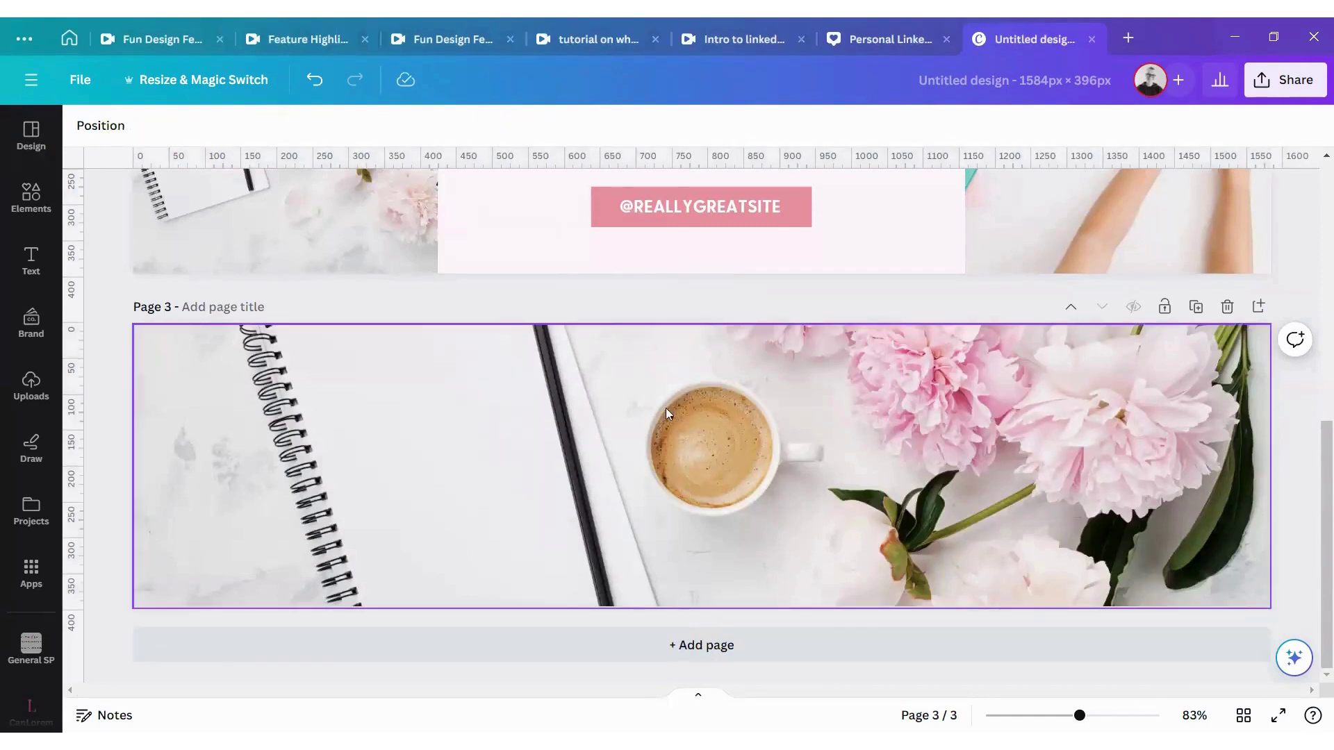
{"action": "key", "text": "ctrl+v"}
Move the pink rectangle to Page 3's top-left corner and stretch it over the page
{"action": "left_click", "coordinate": [553, 506]}
{"action": "left_click_drag", "start_coordinate": [671, 482], "coordinate": [1270, 375]}
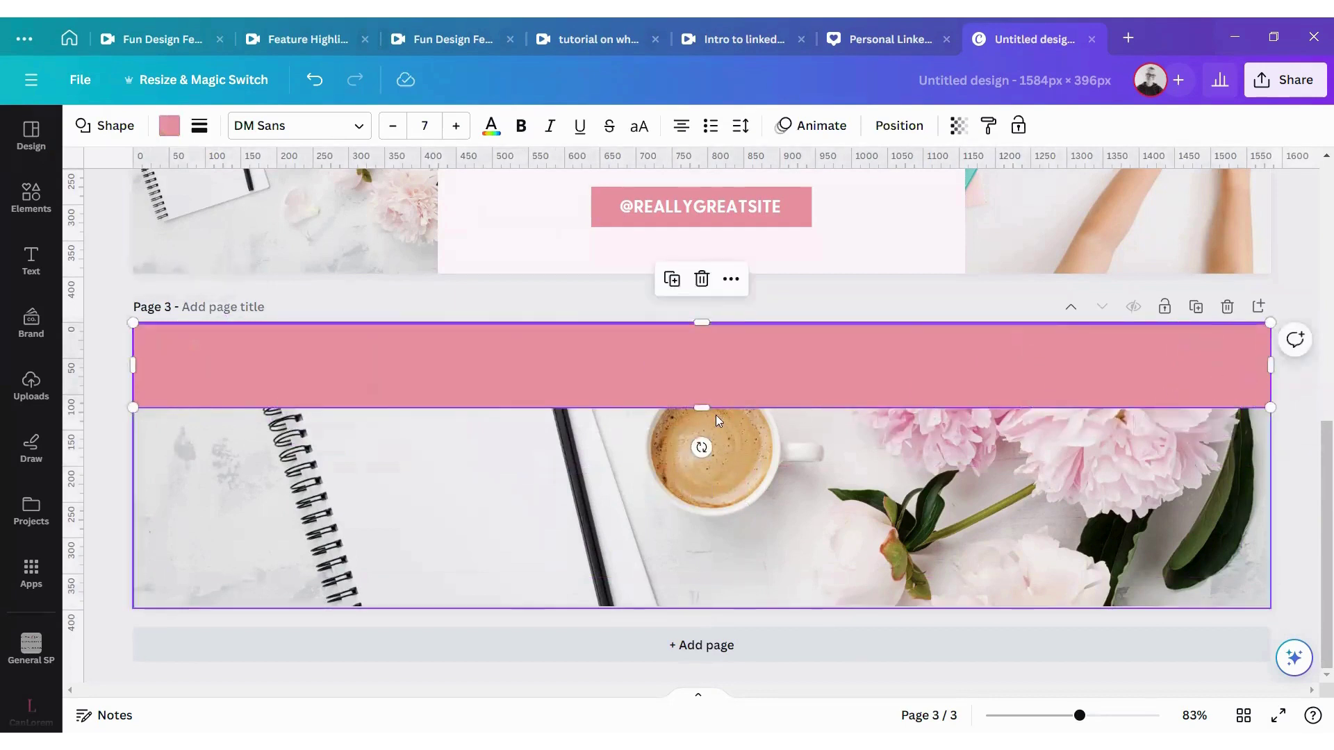
{"action": "left_click_drag", "start_coordinate": [701, 407], "coordinate": [714, 610]}
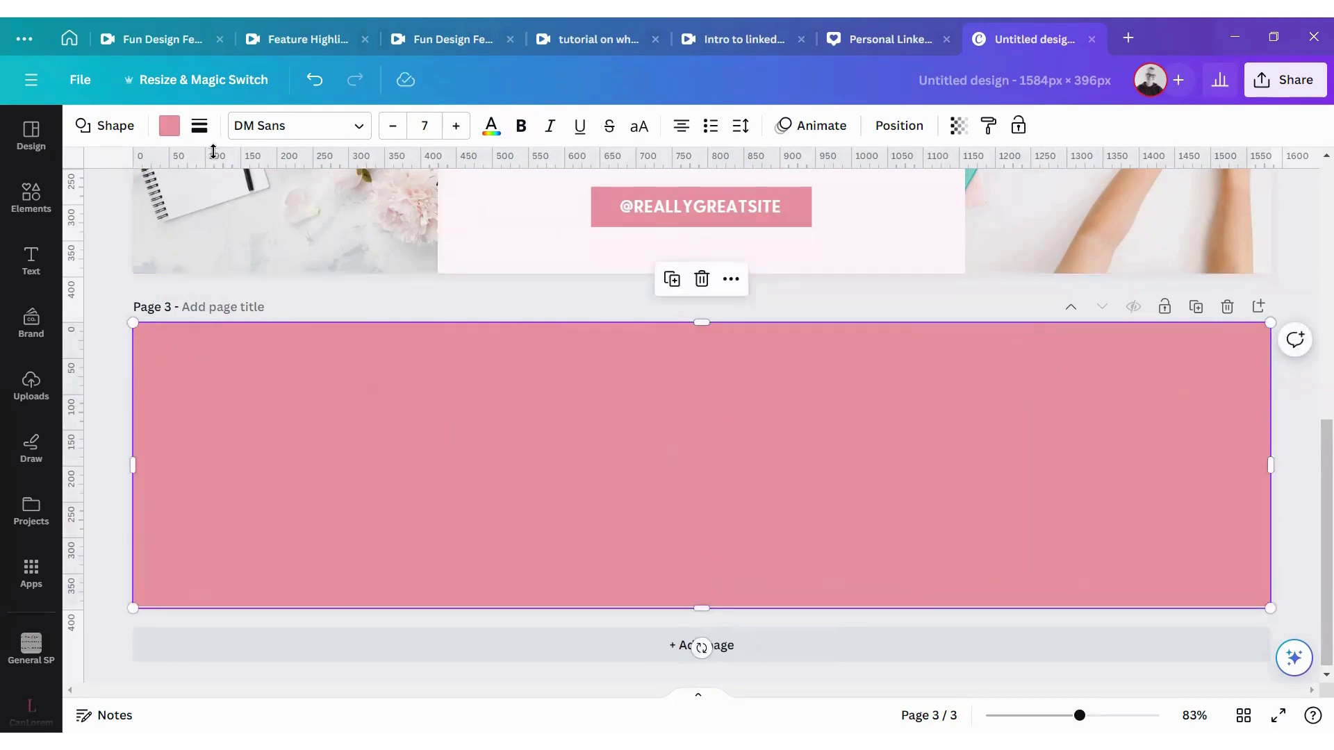
Change the overlay fill to light pink with transparency about 68
{"action": "left_click", "coordinate": [170, 126]}
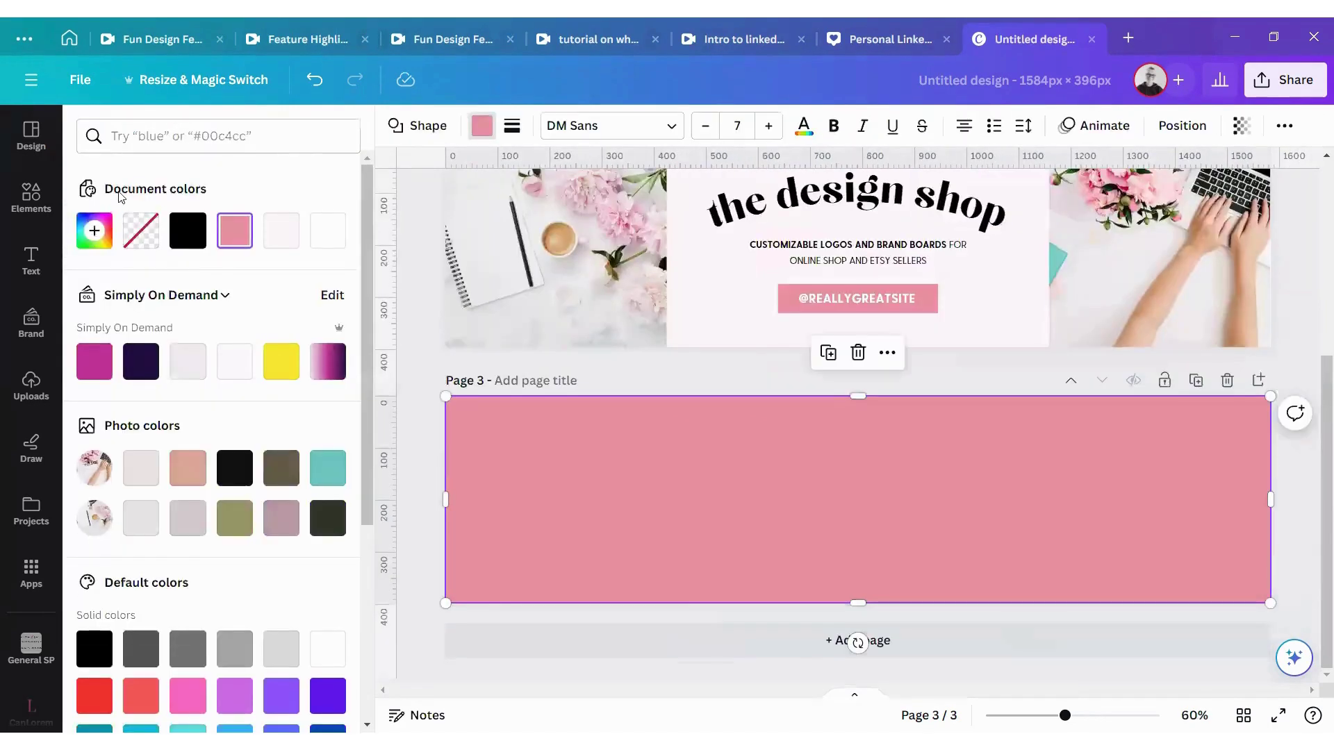
{"action": "left_click", "coordinate": [186, 362]}
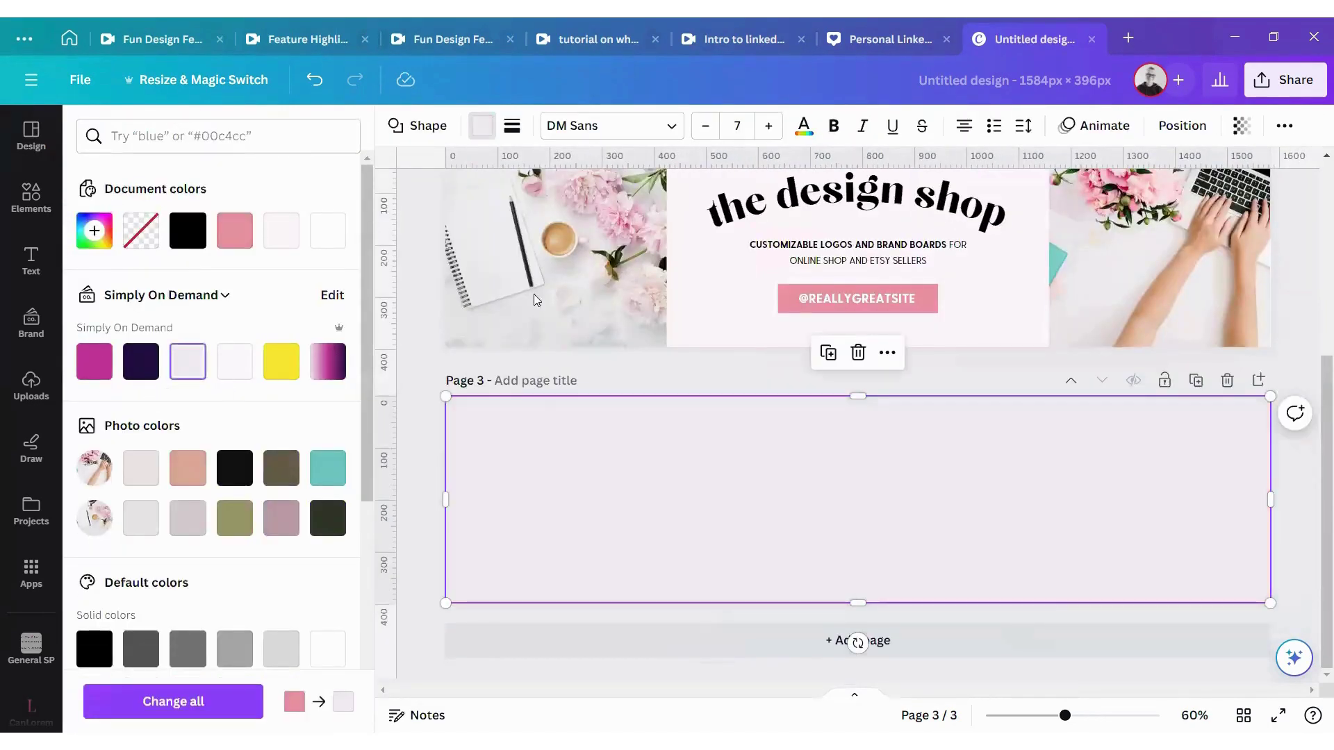
{"action": "left_click", "coordinate": [1242, 126]}
{"action": "left_click_drag", "start_coordinate": [1240, 196], "coordinate": [1188, 207]}
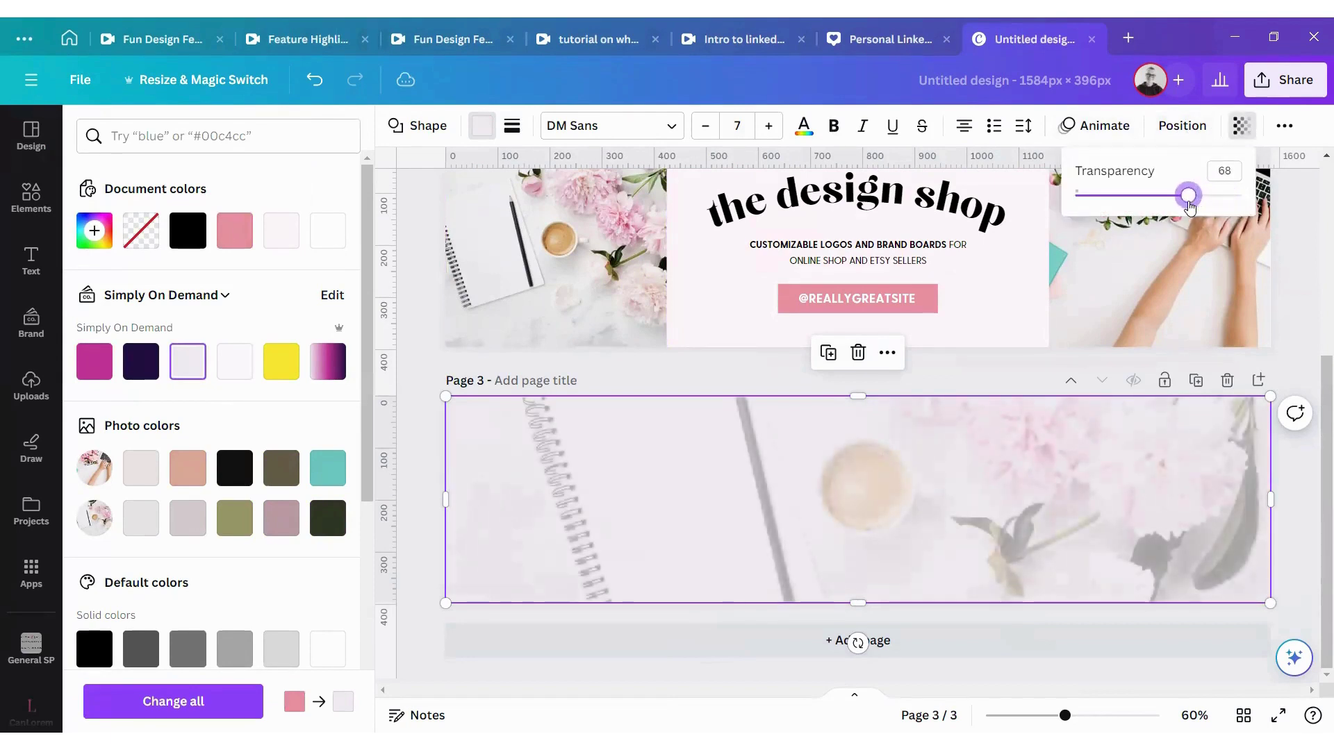
{"action": "left_click", "coordinate": [409, 326]}
{"action": "left_click", "coordinate": [410, 364]}
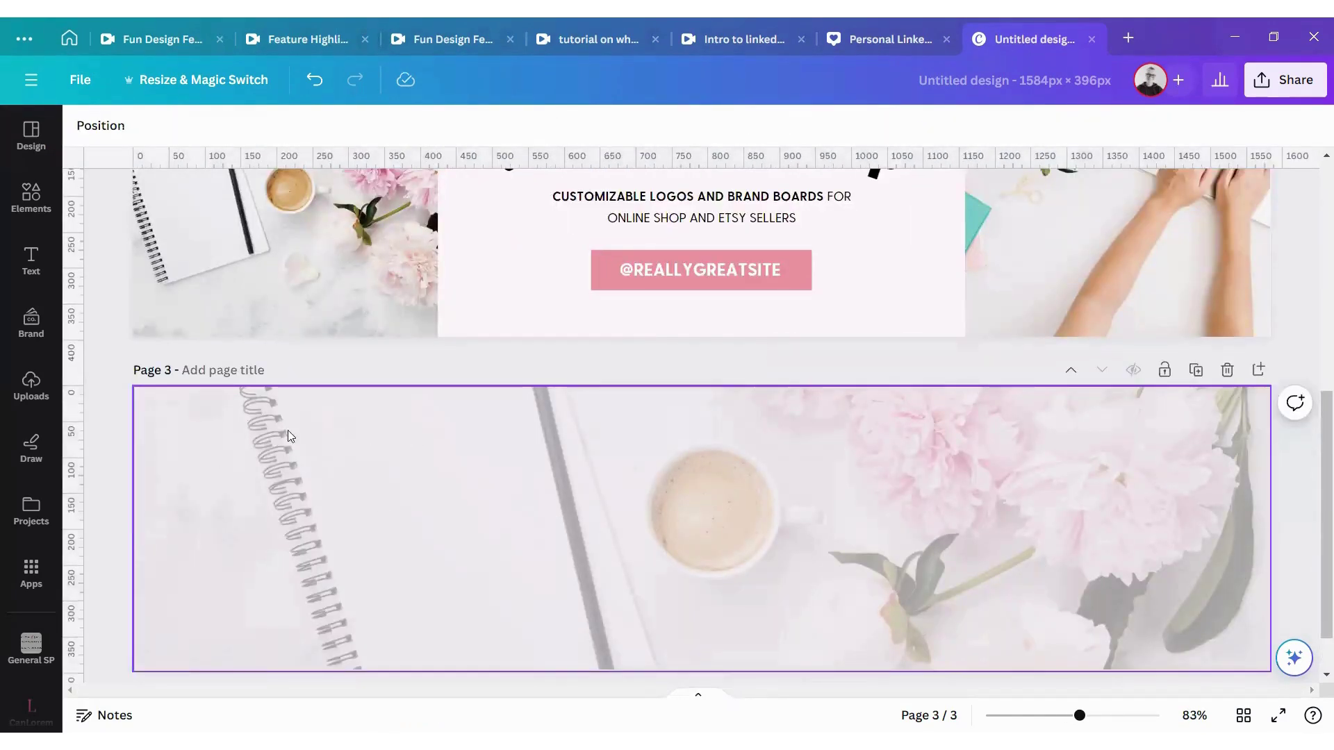
{"action": "scroll", "coordinate": [750, 345], "scroll_direction": "up", "scroll_amount": 3}
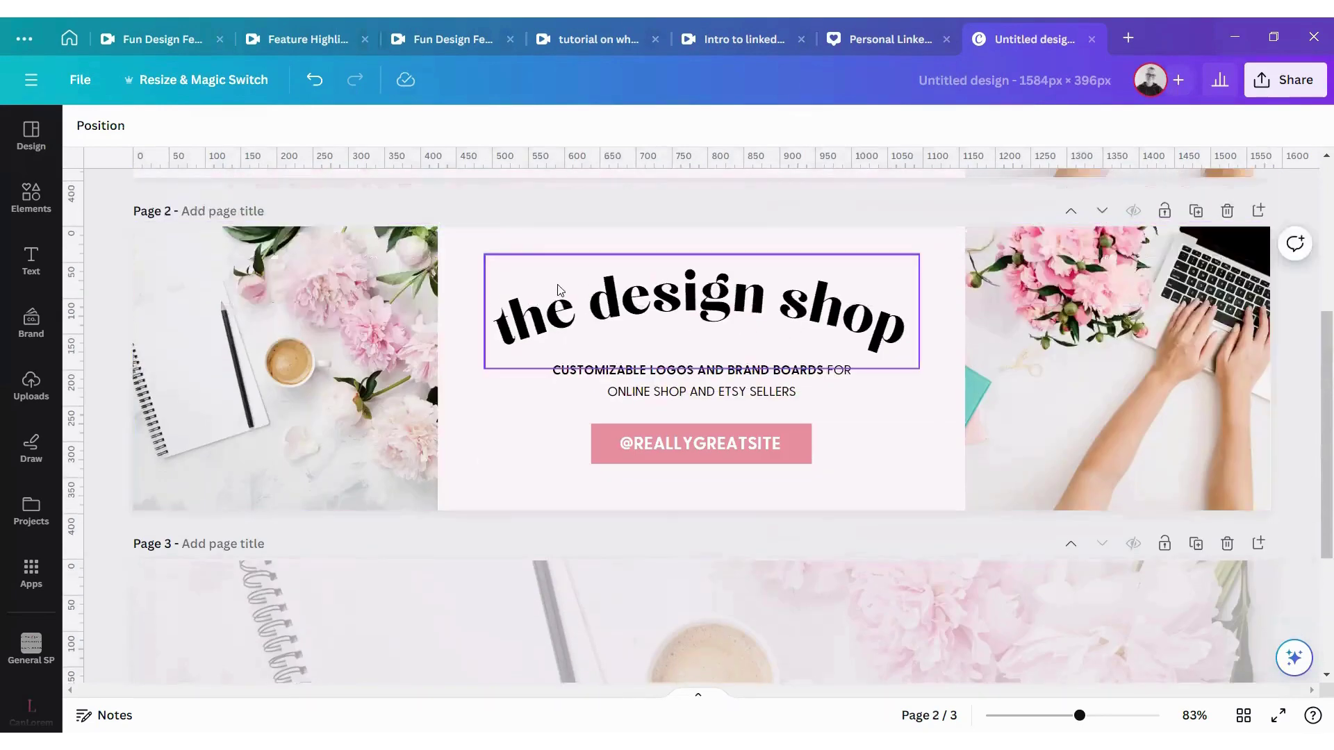
{"action": "left_click_drag", "start_coordinate": [541, 212], "coordinate": [884, 392]}
Copy the 'the design shop' title and subtitle from Page 2 and paste them onto Page 3
{"action": "key", "text": "ctrl+c"}
{"action": "scroll", "coordinate": [688, 452], "scroll_direction": "down", "scroll_amount": 3}
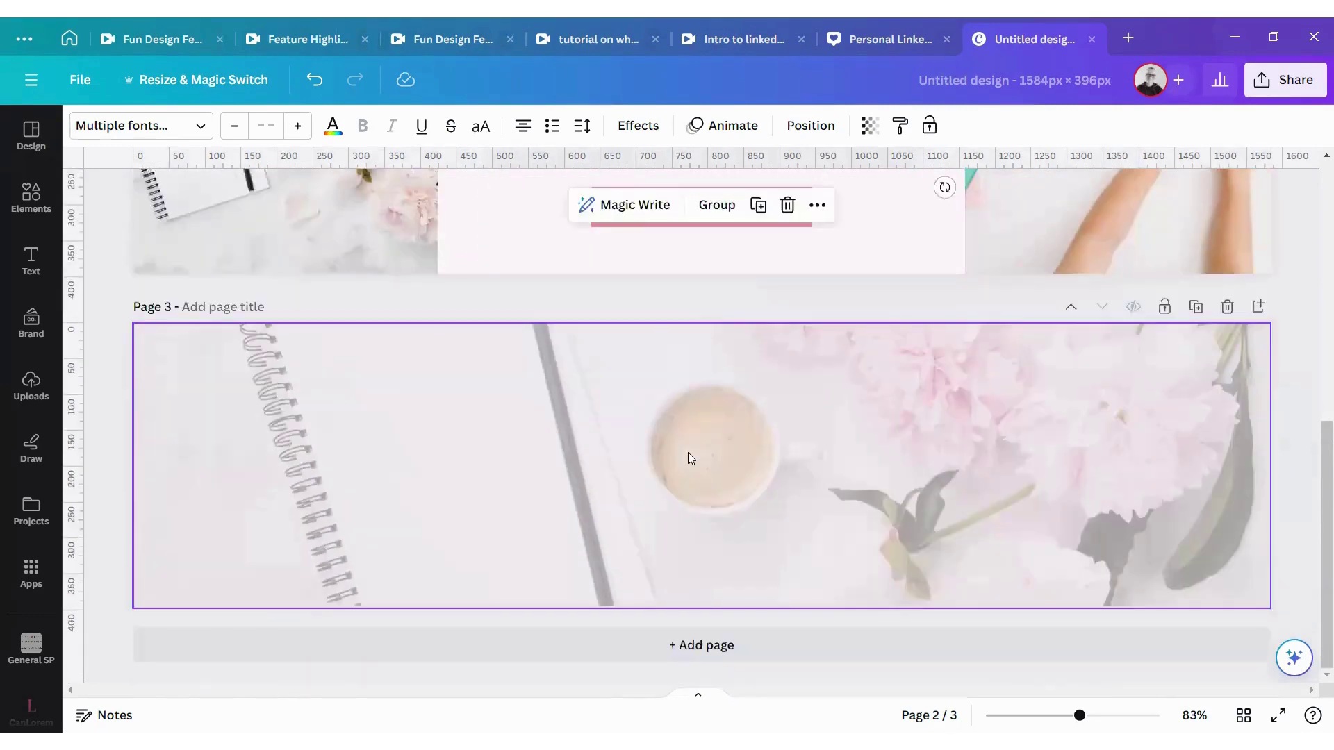
{"action": "left_click", "coordinate": [687, 452]}
{"action": "key", "text": "ctrl+v"}
{"action": "left_click_drag", "start_coordinate": [722, 414], "coordinate": [472, 399]}
{"action": "left_click", "coordinate": [768, 289]}
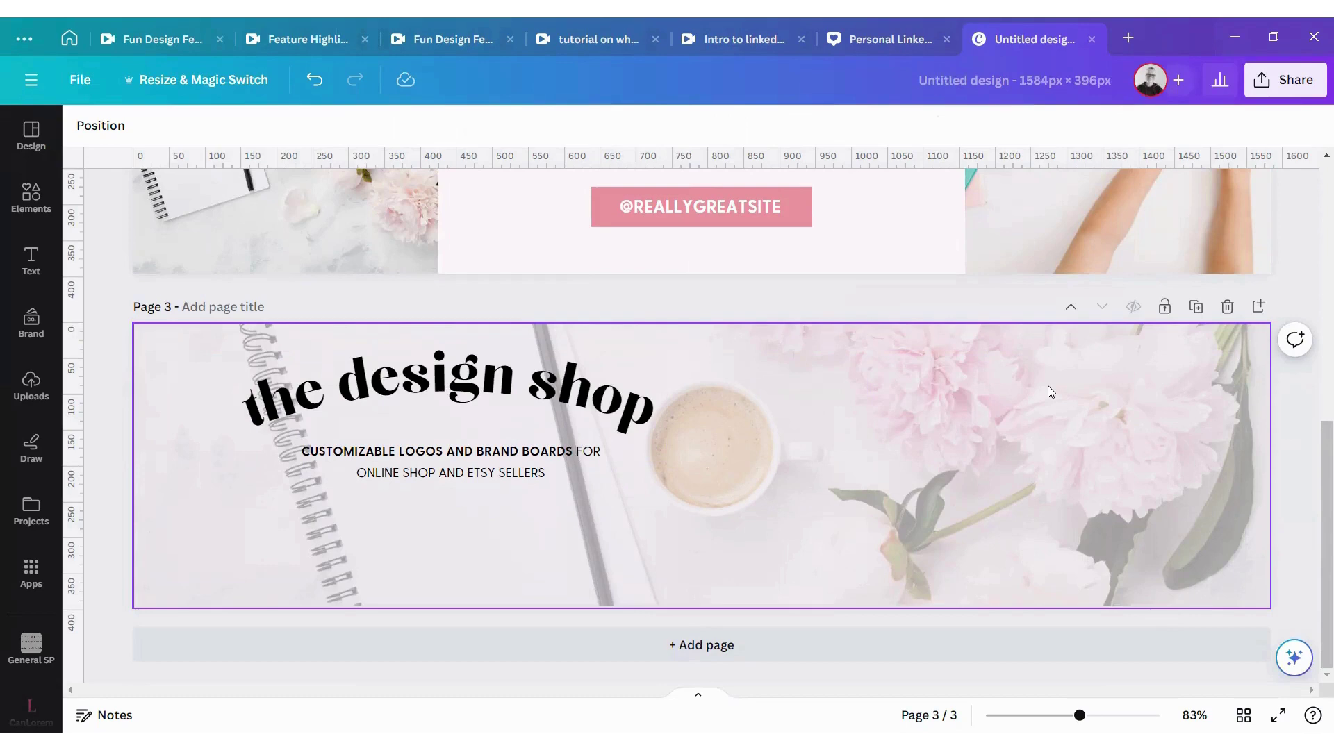
Move the pasted heading and subtitle to the right, over the flowers
{"action": "left_click", "coordinate": [485, 402]}
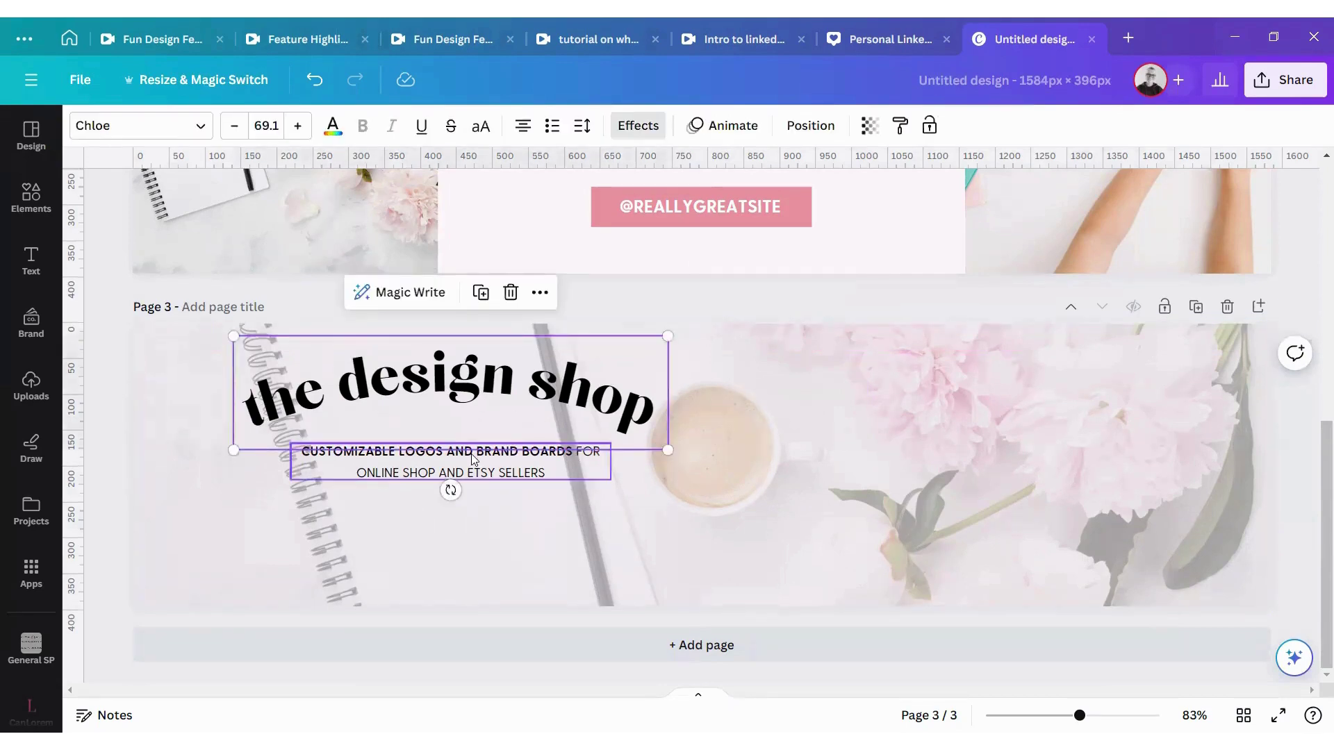
{"action": "left_click", "coordinate": [472, 458], "text": "shift"}
{"action": "left_click_drag", "start_coordinate": [458, 396], "coordinate": [1032, 447]}
{"action": "left_click", "coordinate": [771, 279]}
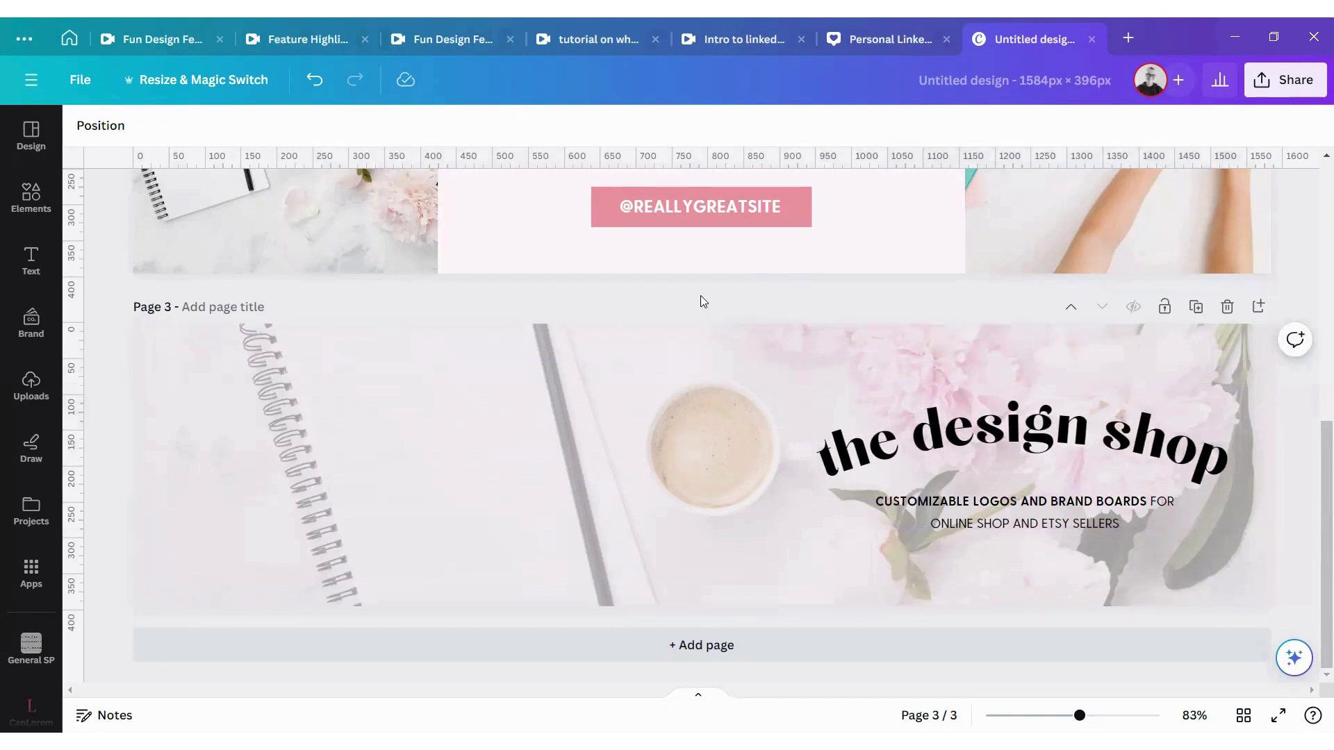
Add a pink circle at Page 3's lower left and a larger 298×298 copy over the cup
{"action": "key", "text": "c"}
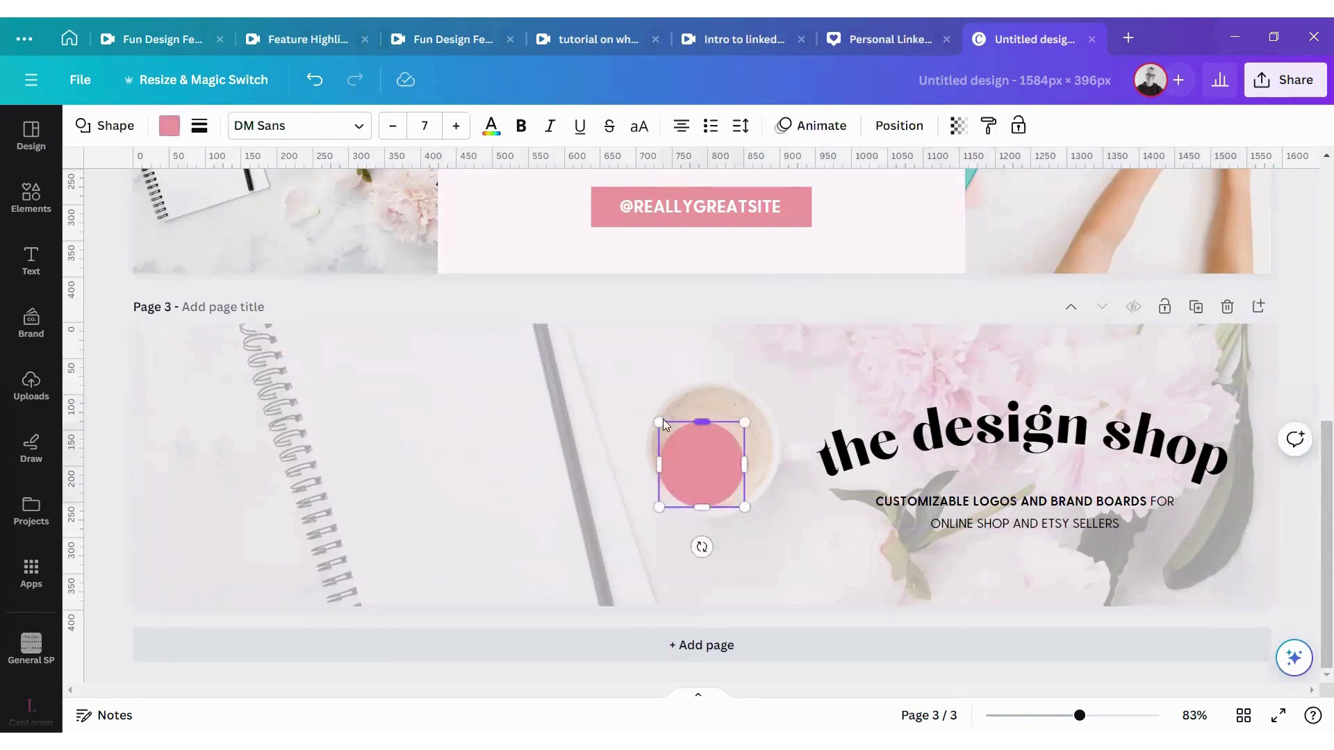
{"action": "left_click_drag", "start_coordinate": [655, 416], "coordinate": [589, 351]}
{"action": "left_click_drag", "start_coordinate": [700, 423], "coordinate": [350, 534]}
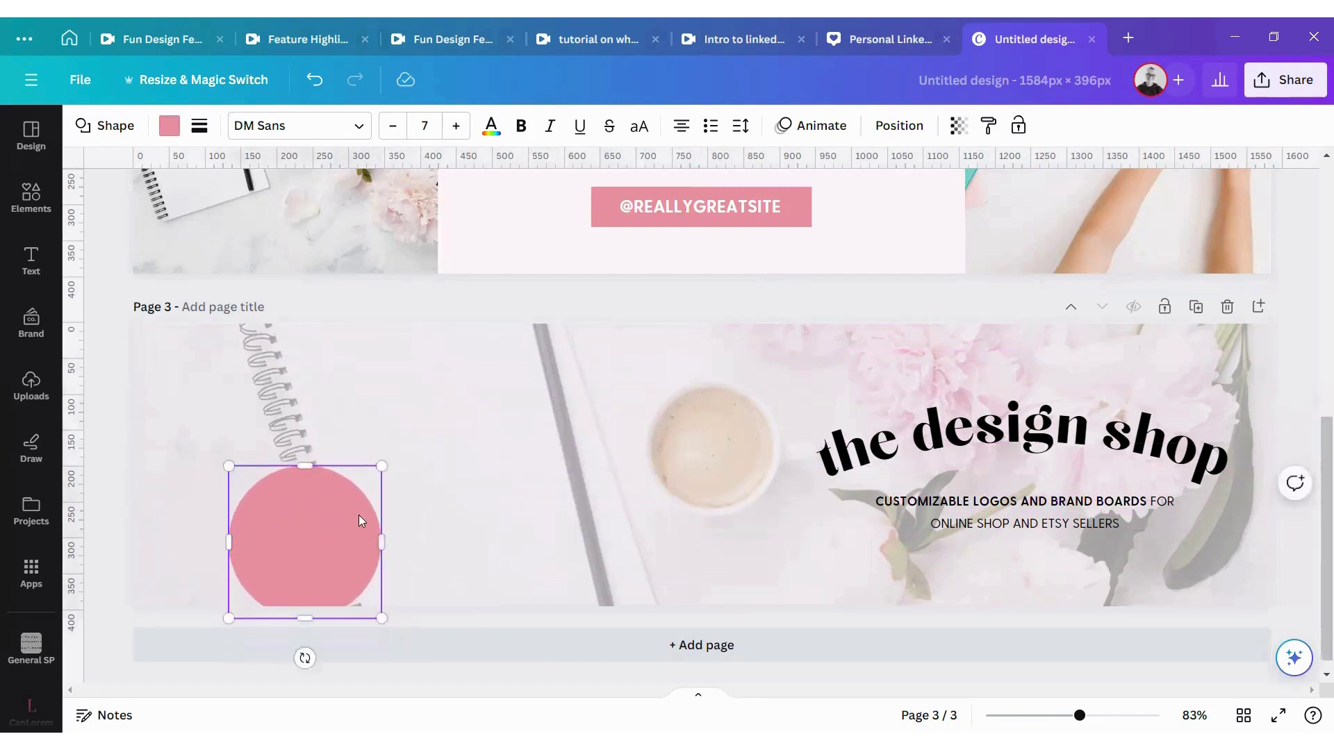
{"action": "left_click", "coordinate": [389, 394]}
{"action": "left_click", "coordinate": [303, 536]}
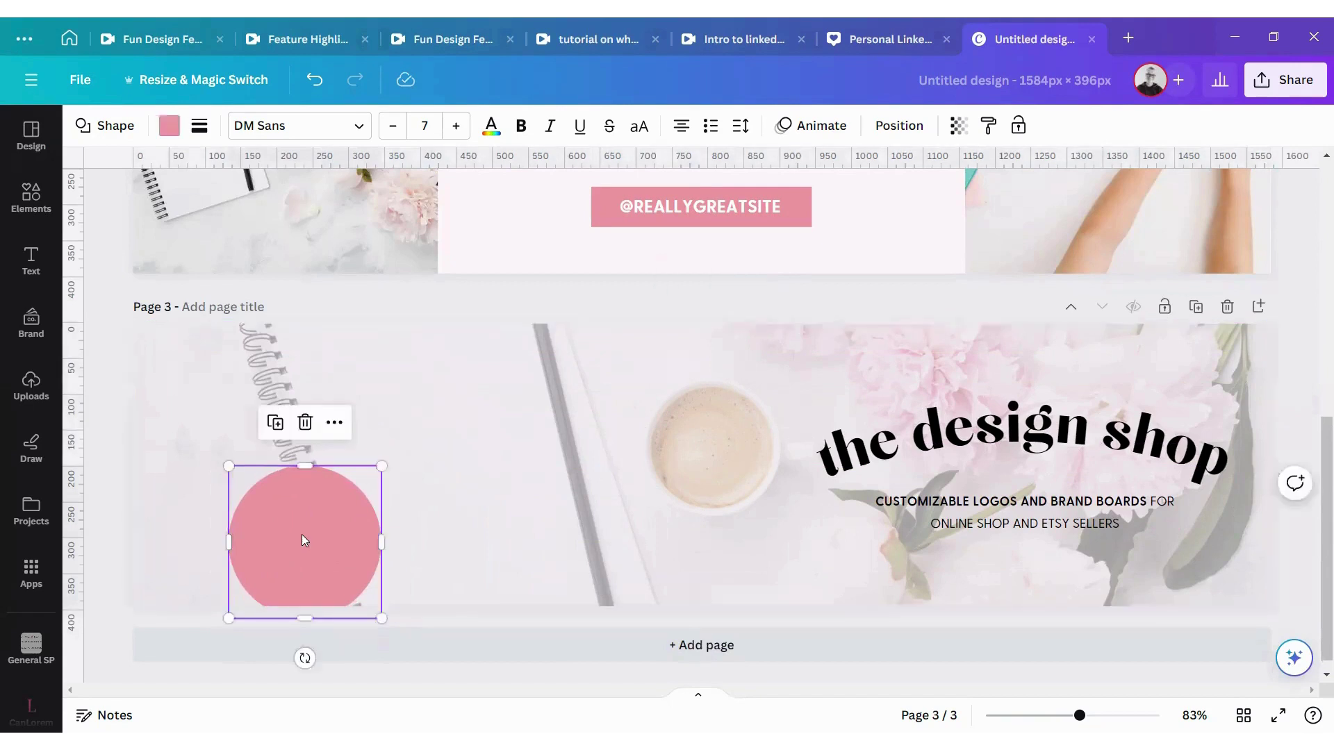
{"action": "left_click_drag", "start_coordinate": [302, 535], "coordinate": [697, 539]}
{"action": "left_click_drag", "start_coordinate": [631, 457], "coordinate": [665, 494]}
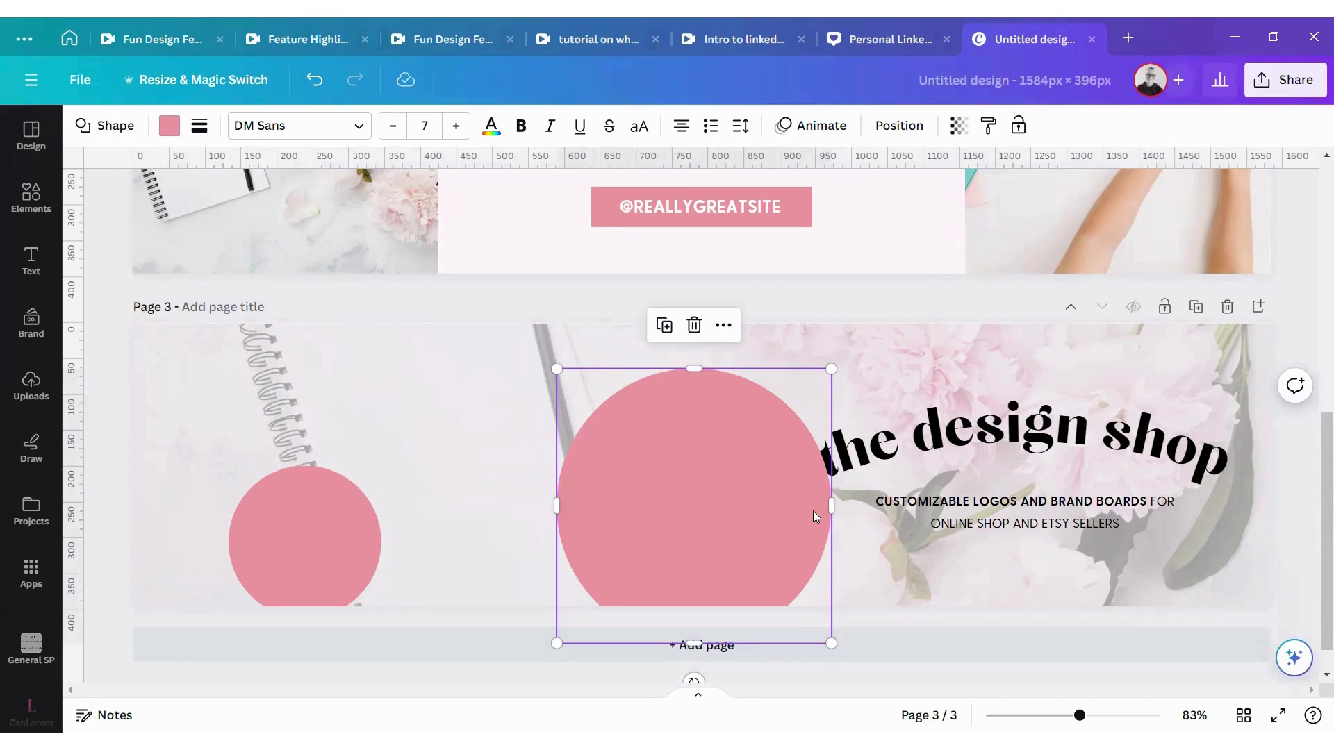
Shrink and reposition the heading and subtitle together on Page 3
{"action": "left_click", "coordinate": [1003, 436]}
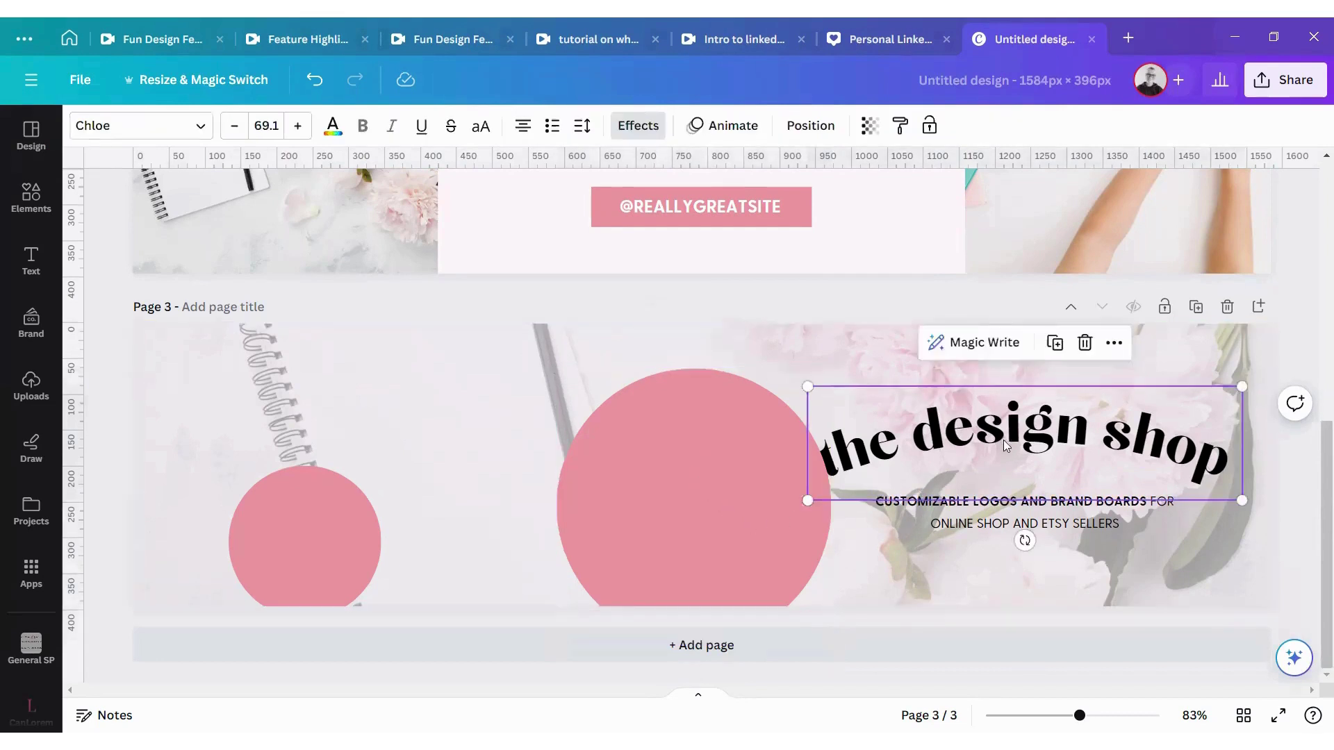
{"action": "left_click", "coordinate": [995, 522]}
{"action": "left_click", "coordinate": [1034, 472], "text": "shift"}
{"action": "left_click_drag", "start_coordinate": [1034, 472], "coordinate": [1053, 443]}
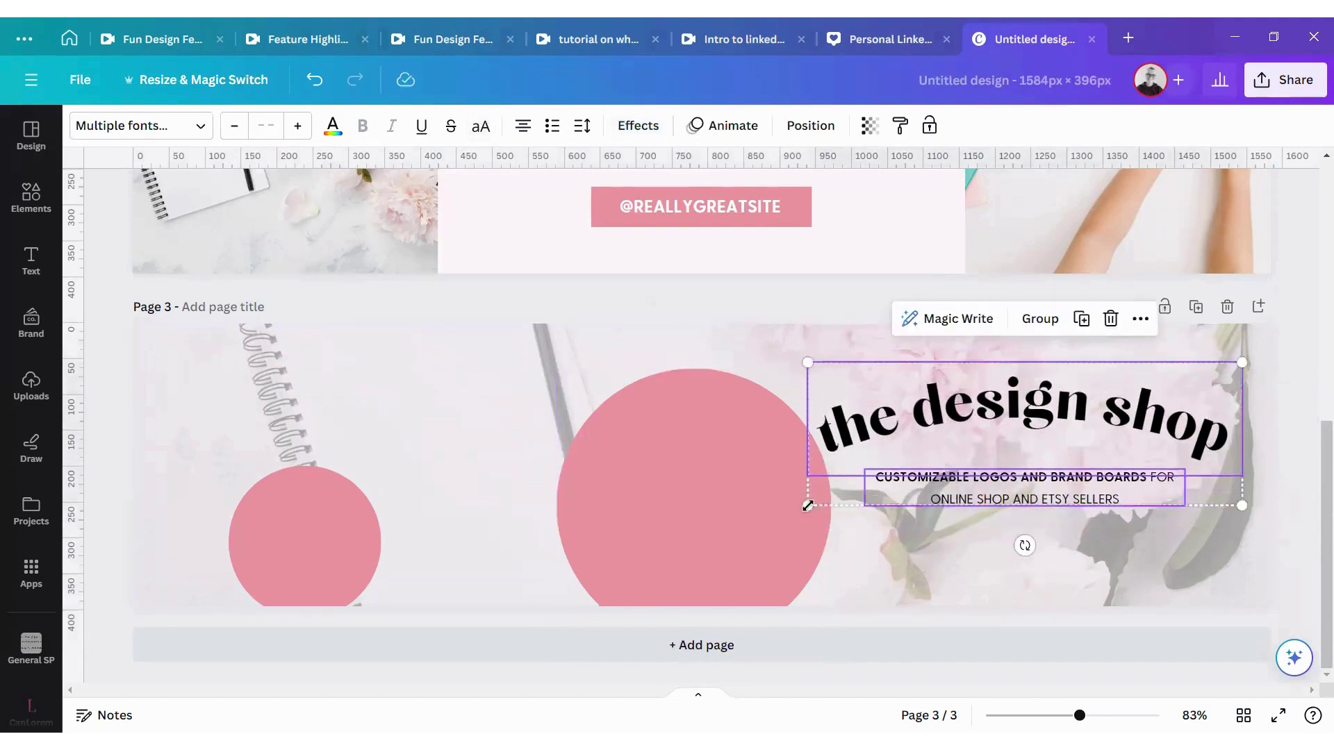
{"action": "left_click_drag", "start_coordinate": [808, 494], "coordinate": [891, 478]}
{"action": "left_click_drag", "start_coordinate": [1048, 446], "coordinate": [1029, 481]}
{"action": "left_click", "coordinate": [894, 308]}
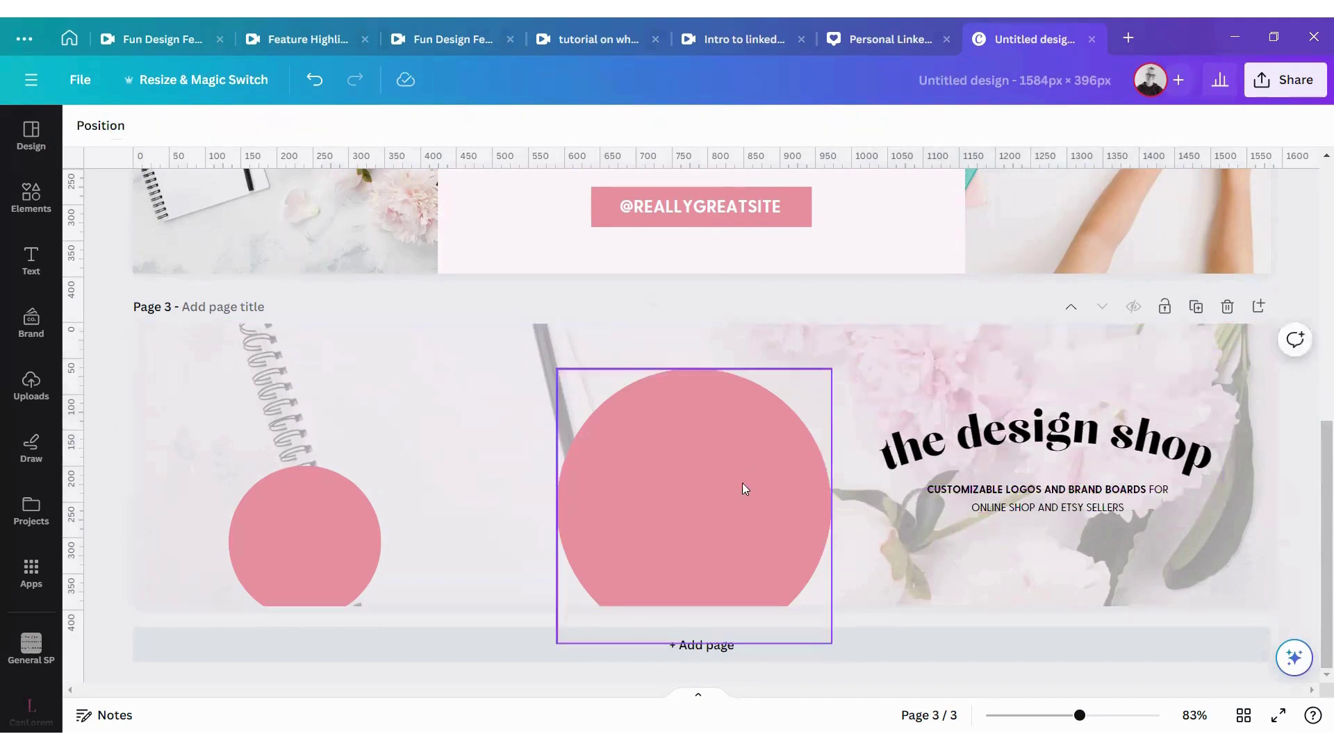
{"action": "scroll", "coordinate": [768, 374], "scroll_direction": "up", "scroll_amount": 4}
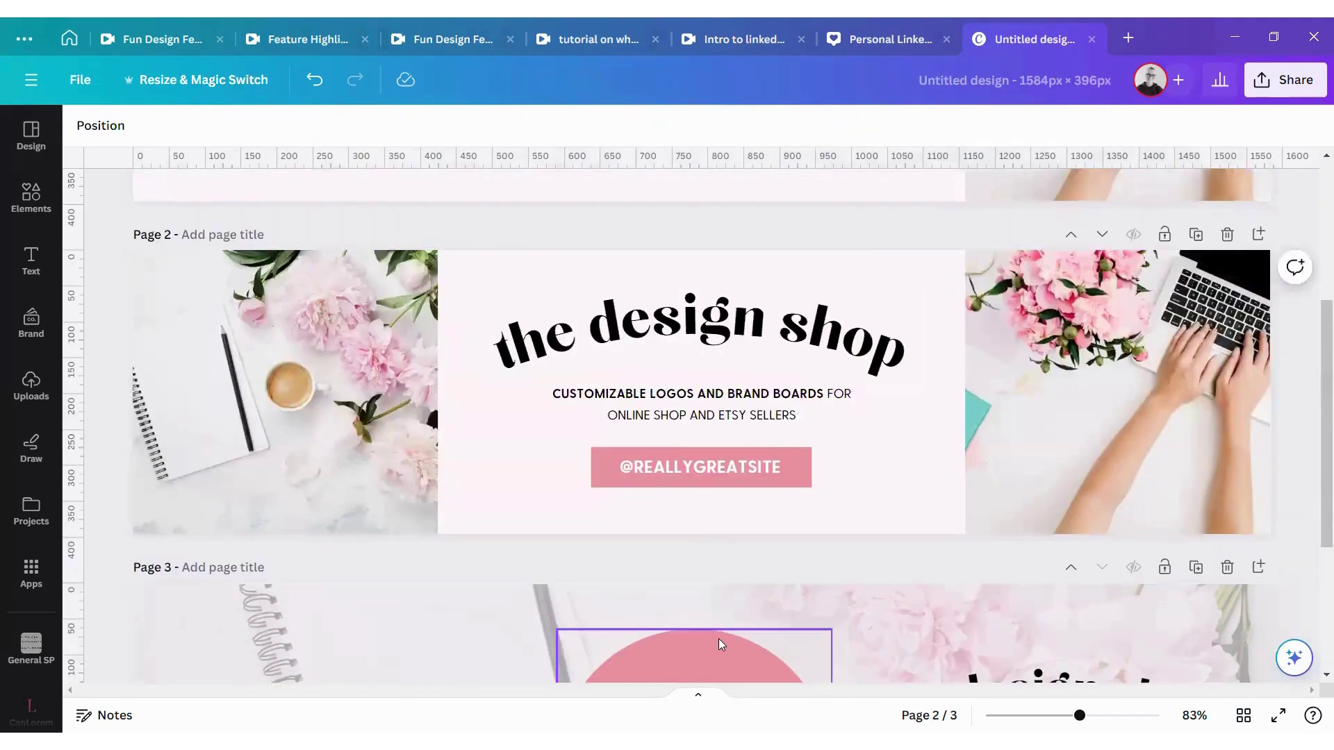
Copy the large pink circle from Page 3 onto Page 2
{"action": "left_click", "coordinate": [719, 644]}
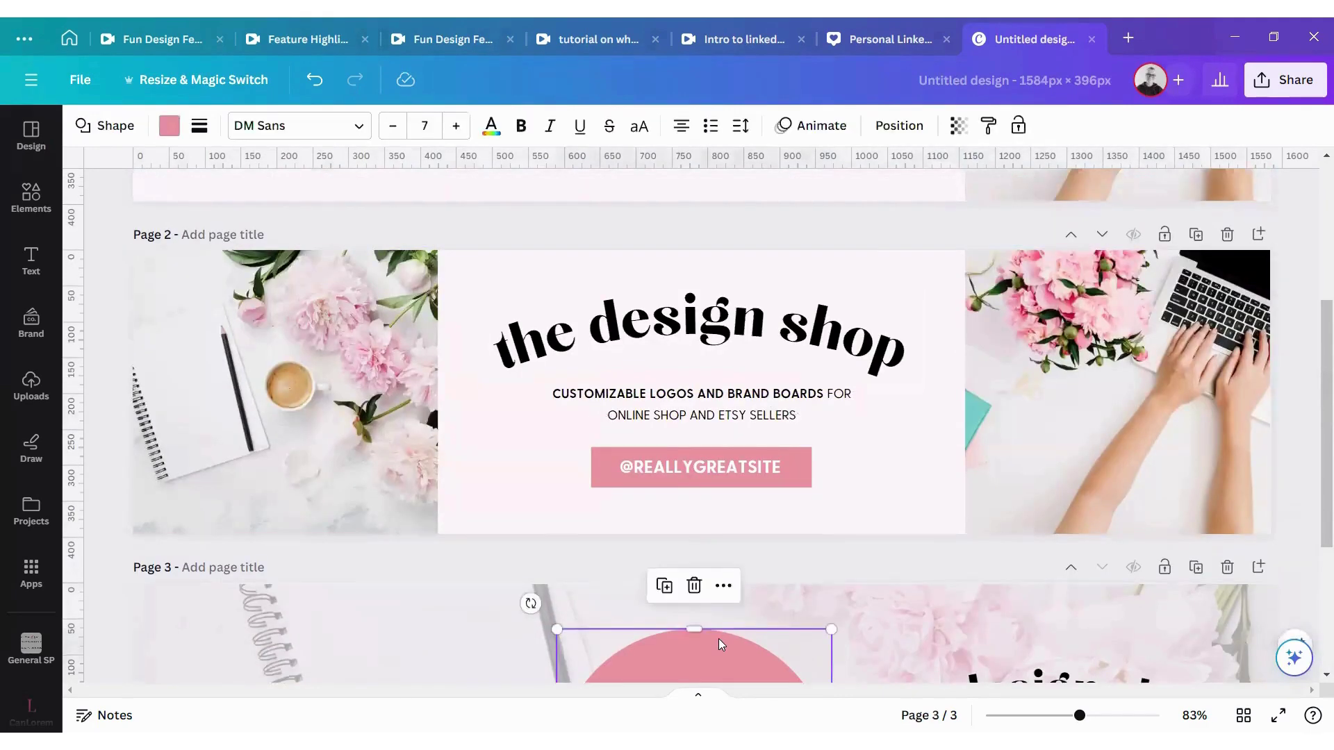
{"action": "key", "text": "ctrl+c"}
{"action": "left_click", "coordinate": [703, 374]}
{"action": "key", "text": "ctrl+v"}
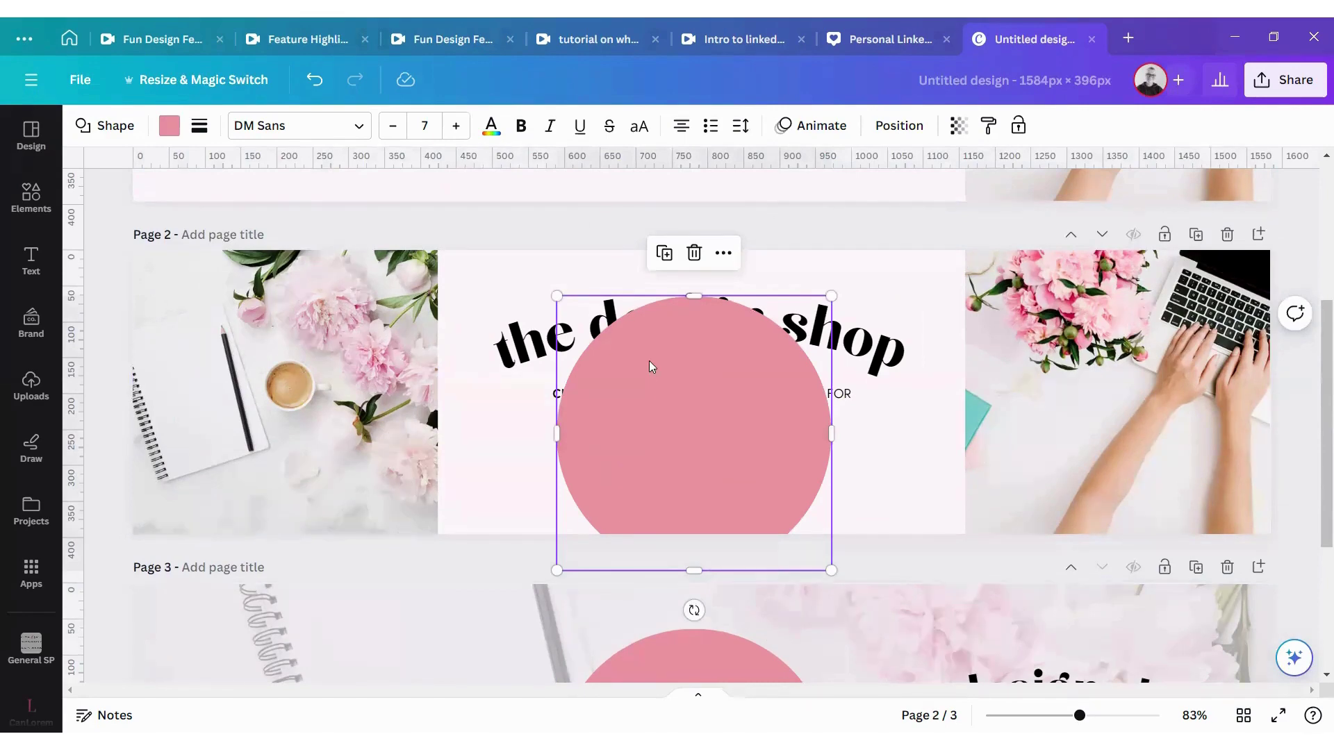
{"action": "scroll", "coordinate": [461, 552], "scroll_direction": "down", "scroll_amount": 4}
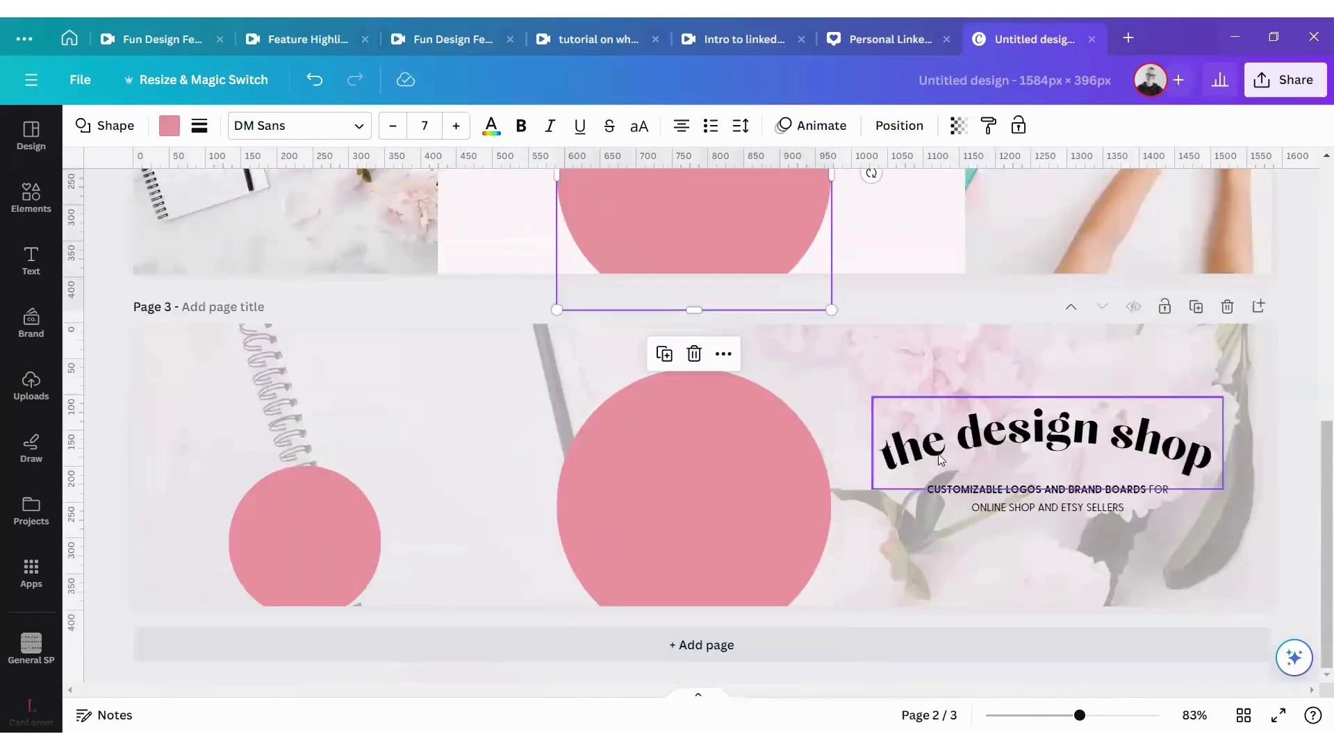
Move the heading and subtitle left onto the small pink circle
{"action": "left_click", "coordinate": [1024, 457]}
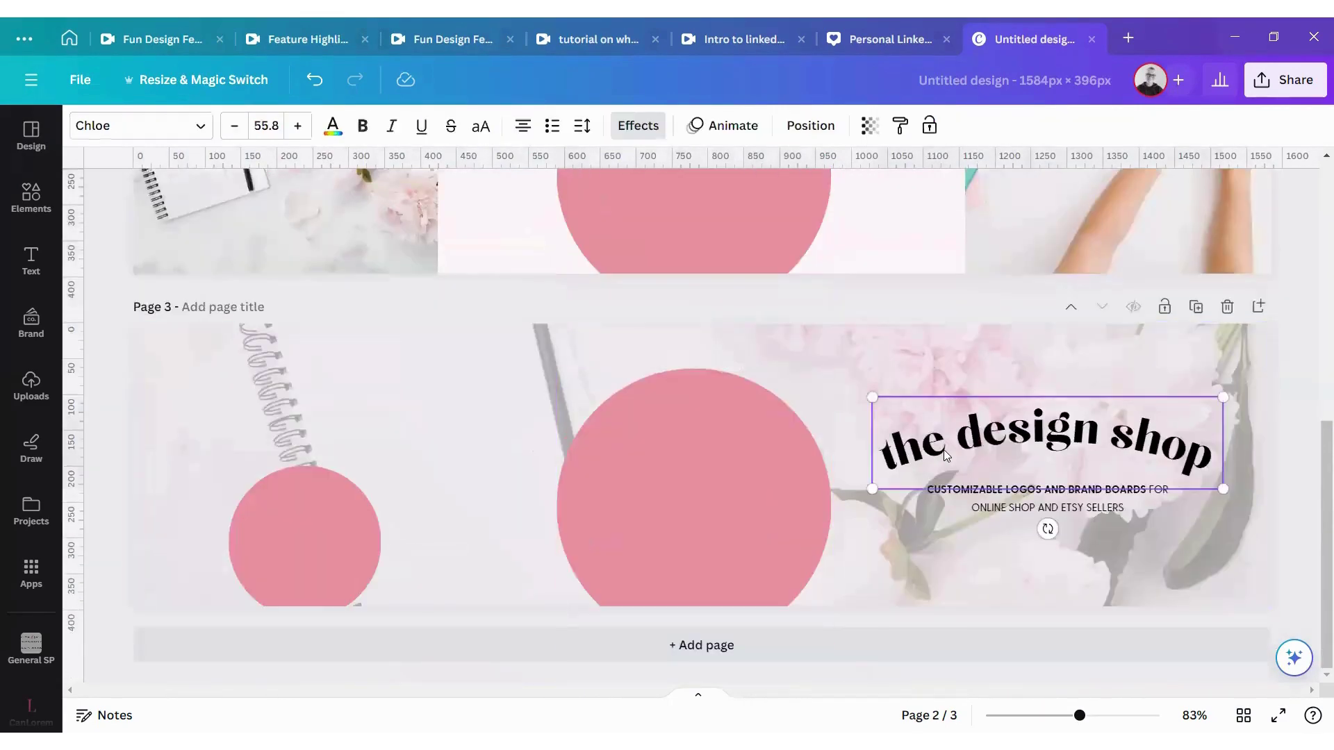
{"action": "left_click", "coordinate": [1042, 506], "text": "shift"}
{"action": "left_click_drag", "start_coordinate": [1042, 506], "coordinate": [333, 485]}
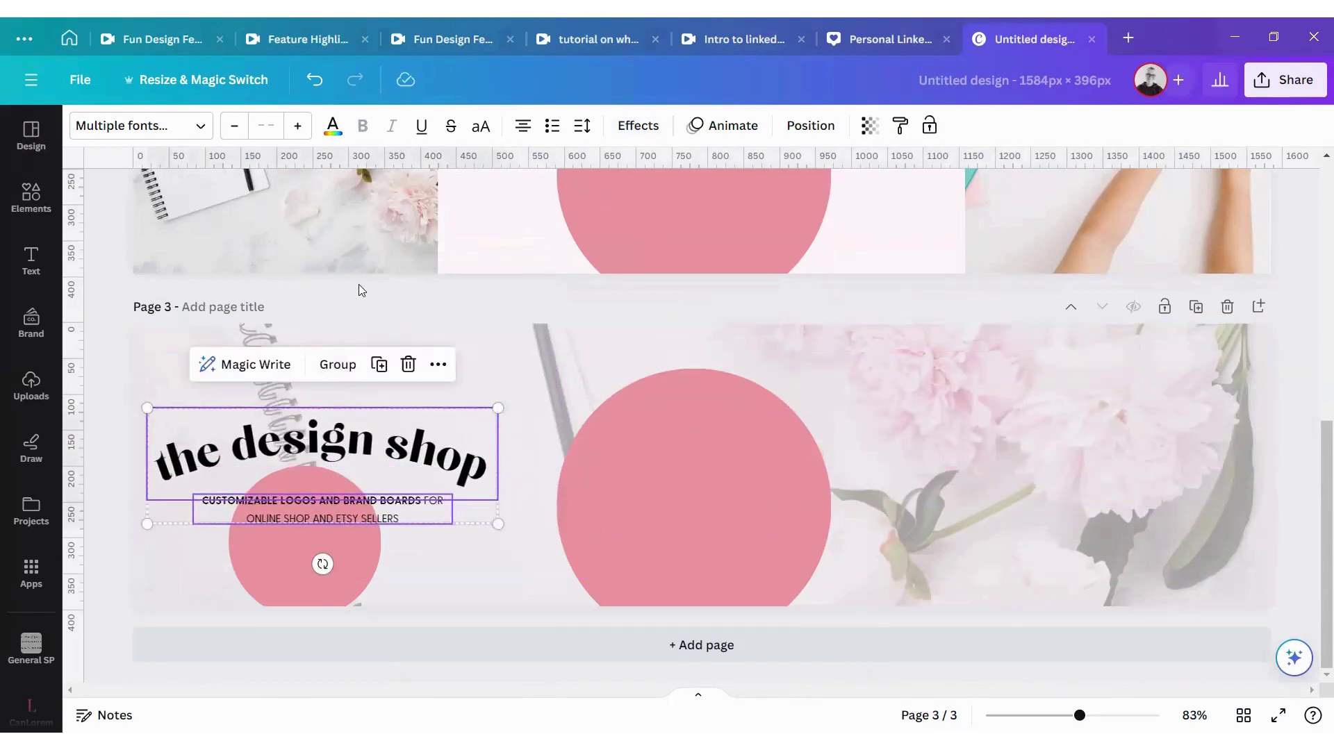
{"action": "left_click", "coordinate": [371, 303]}
Bring the small pink circle to the front with Position > To front
{"action": "left_click", "coordinate": [297, 589]}
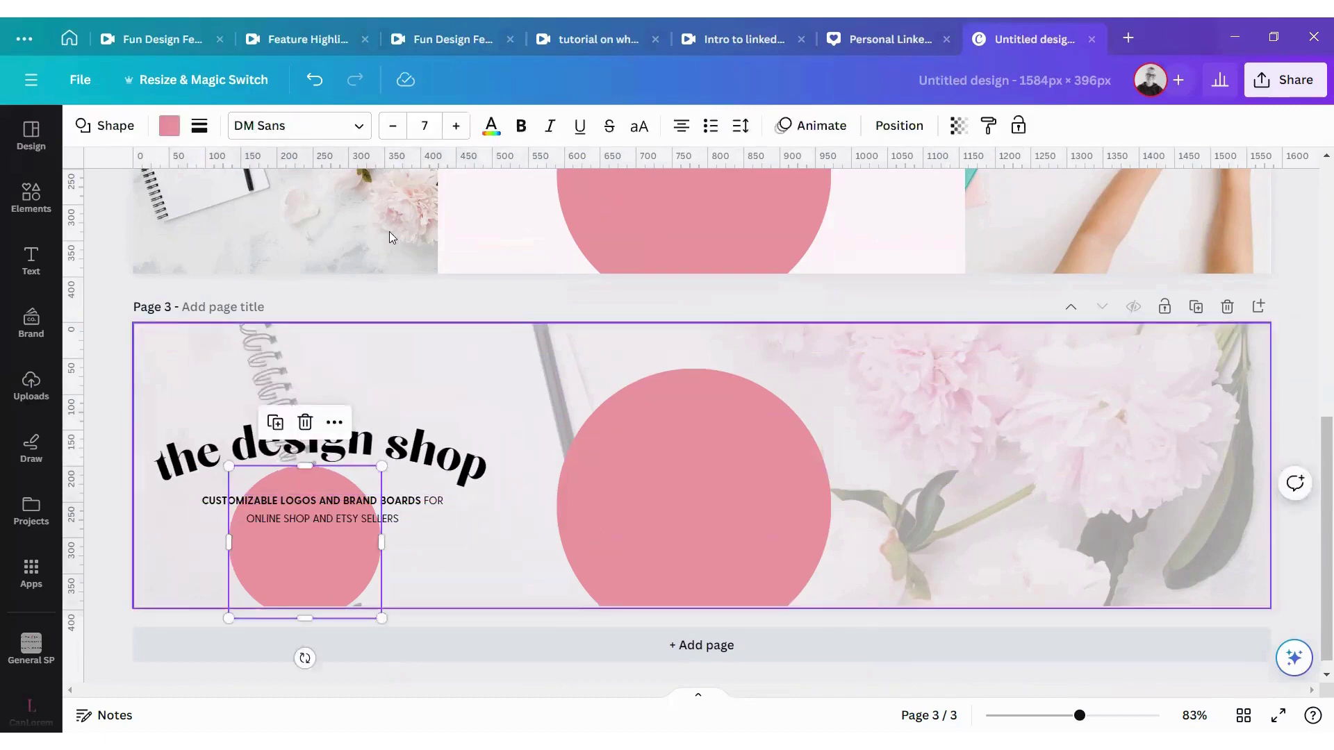
{"action": "left_click", "coordinate": [916, 127]}
{"action": "left_click", "coordinate": [112, 201]}
{"action": "left_click", "coordinate": [374, 306]}
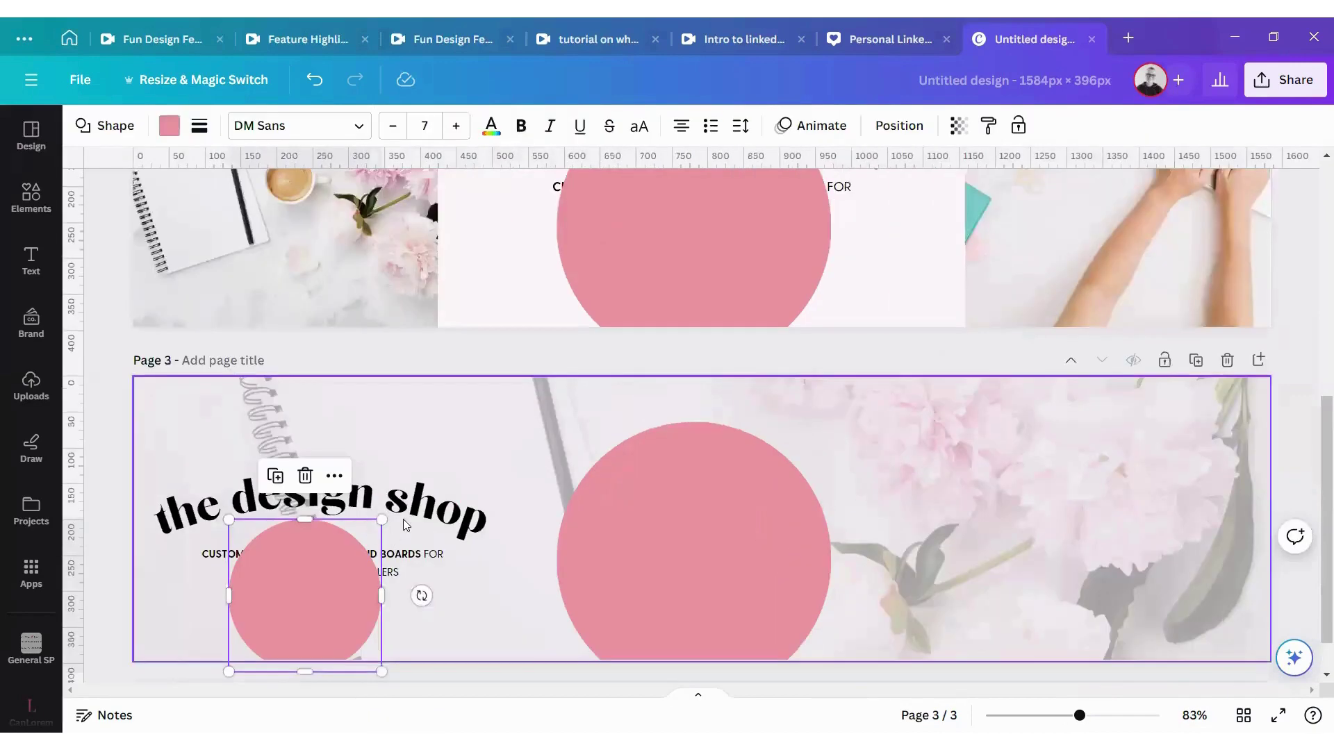
{"action": "left_click", "coordinate": [103, 581]}
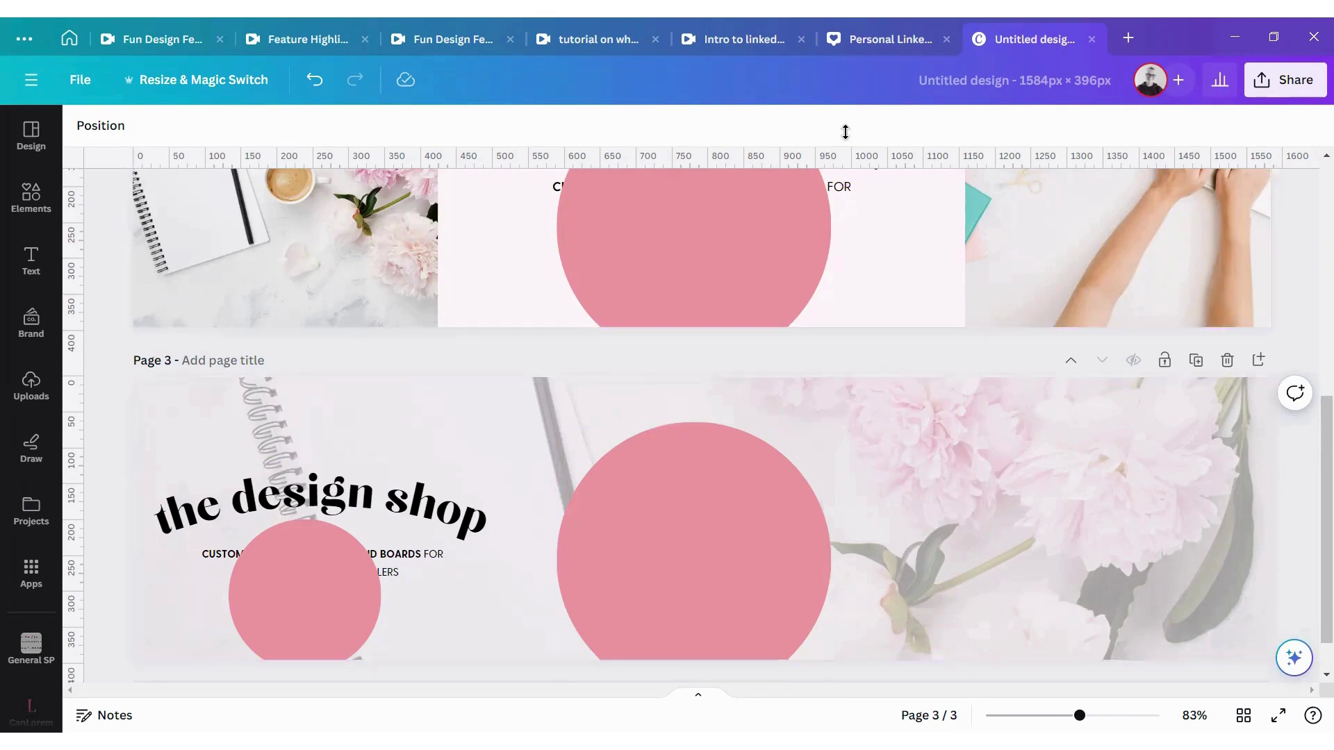
{"action": "left_click", "coordinate": [892, 40]}
{"action": "left_click", "coordinate": [432, 570]}
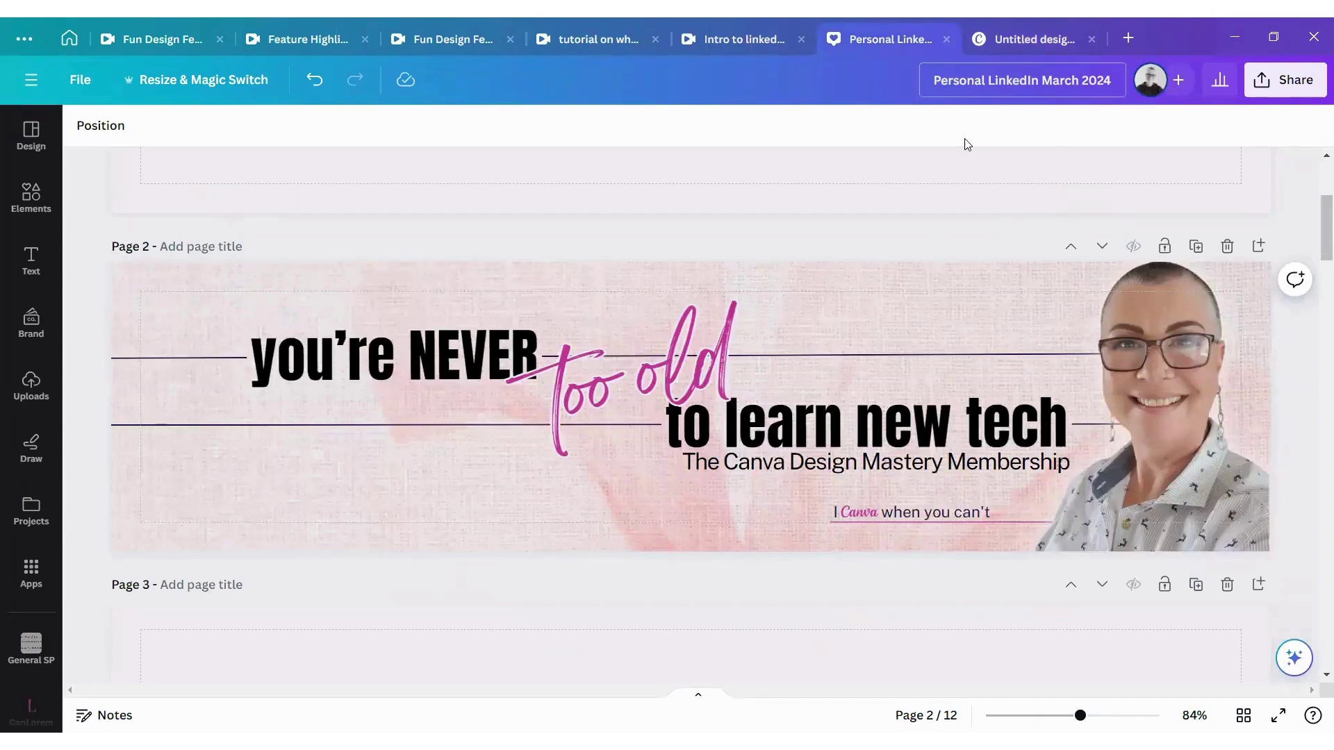
{"action": "left_click", "coordinate": [1028, 39]}
{"action": "left_click", "coordinate": [335, 618]}
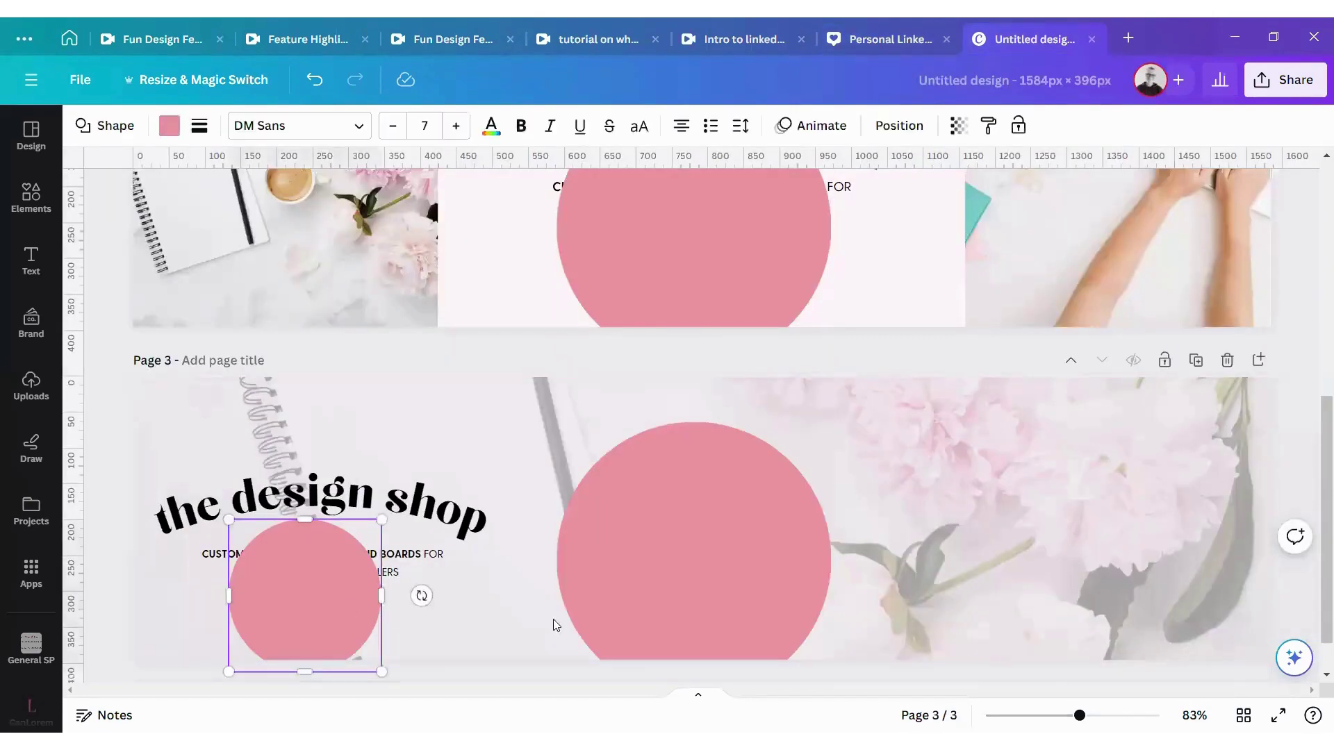
{"action": "left_click", "coordinate": [644, 603], "text": "shift"}
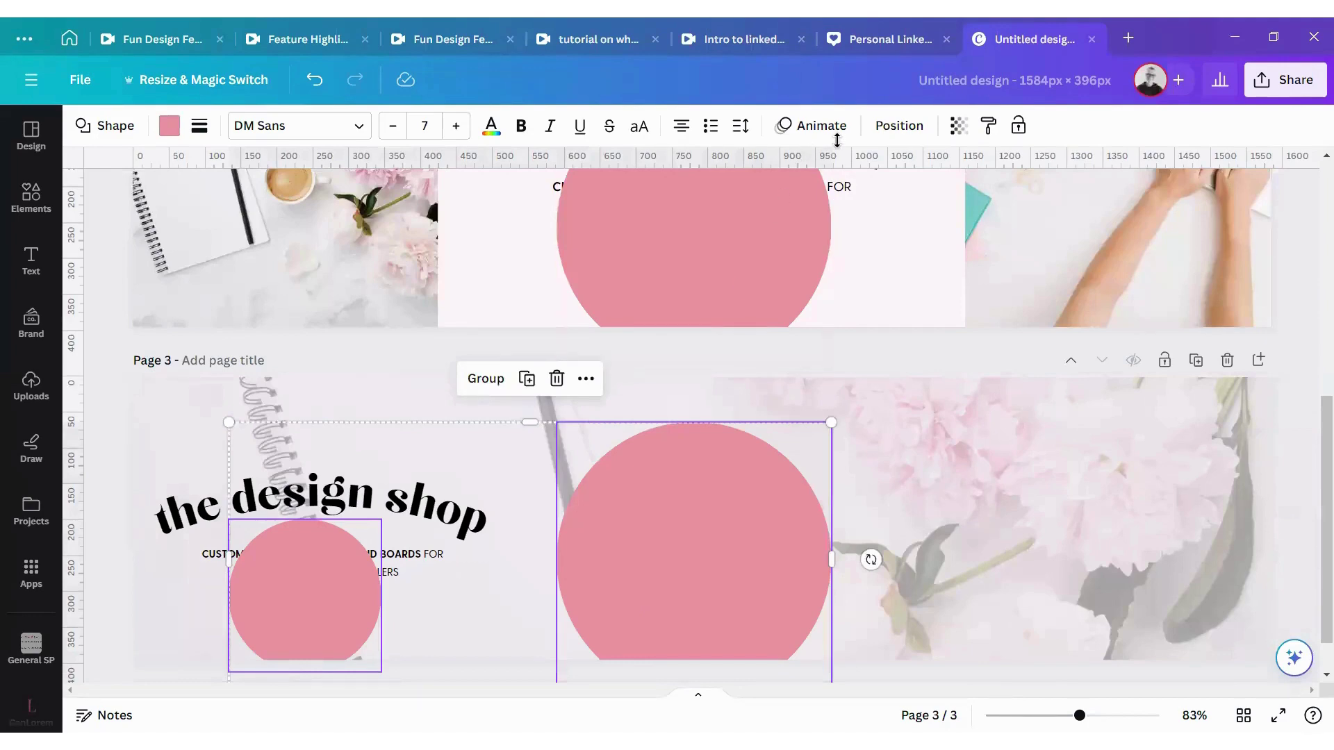
{"action": "left_click", "coordinate": [893, 42]}
{"action": "key", "text": "ctrl+v"}
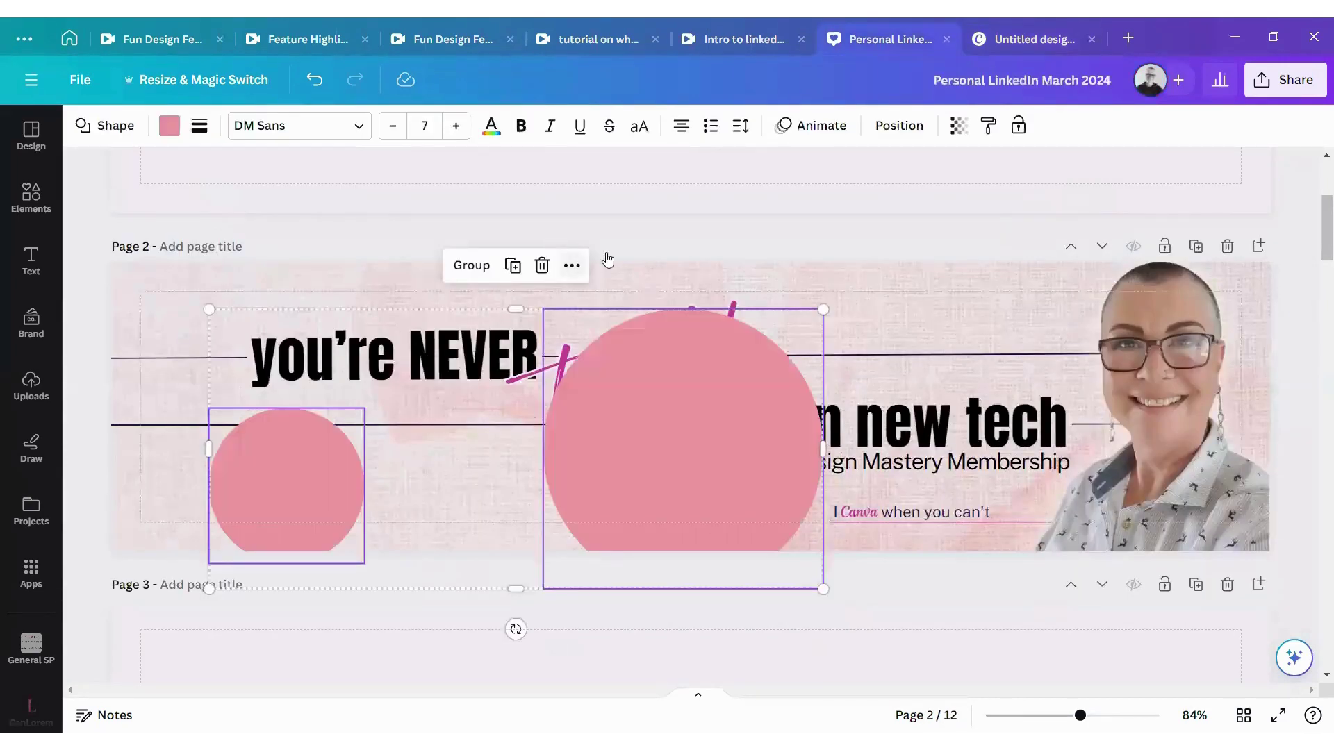
{"action": "left_click", "coordinate": [629, 246]}
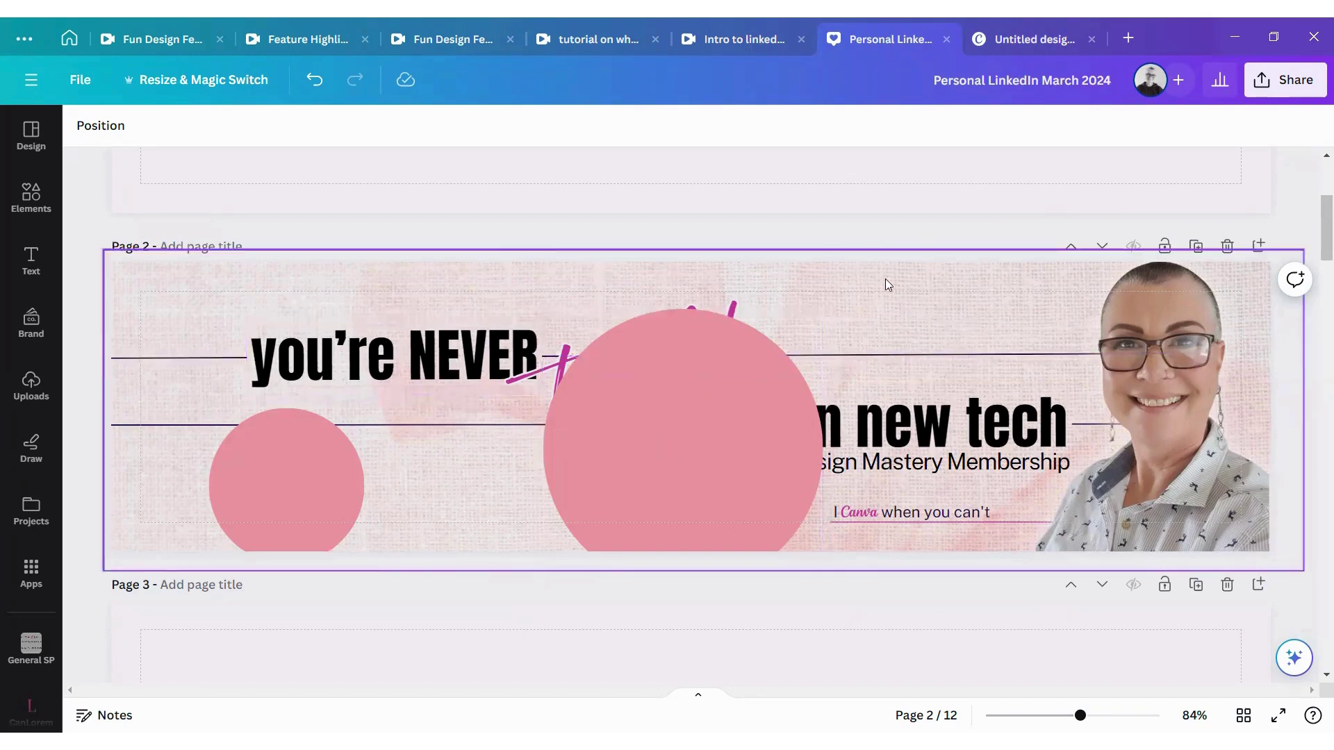
{"action": "left_click_drag", "start_coordinate": [850, 235], "coordinate": [1273, 570]}
{"action": "left_click_drag", "start_coordinate": [71, 232], "coordinate": [487, 402]}
{"action": "left_click", "coordinate": [781, 236]}
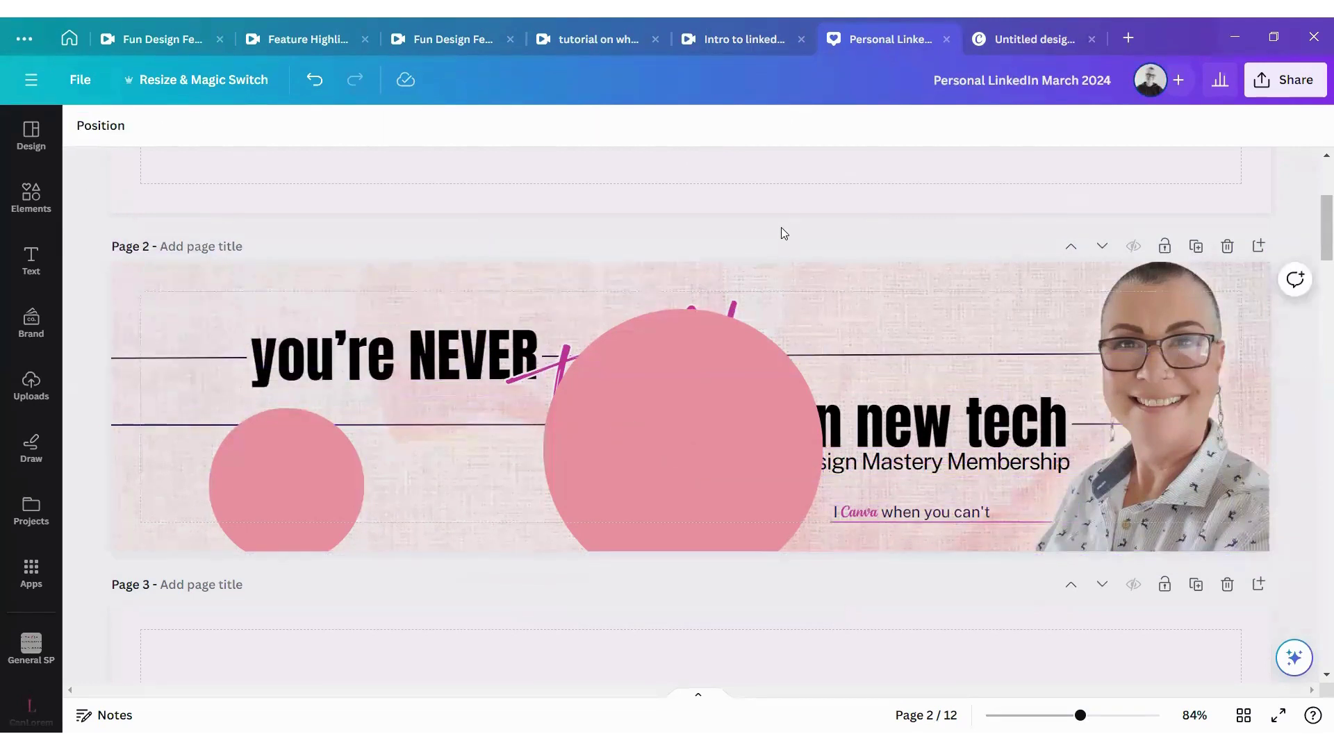
{"action": "left_click", "coordinate": [716, 417]}
{"action": "key", "text": "Delete"}
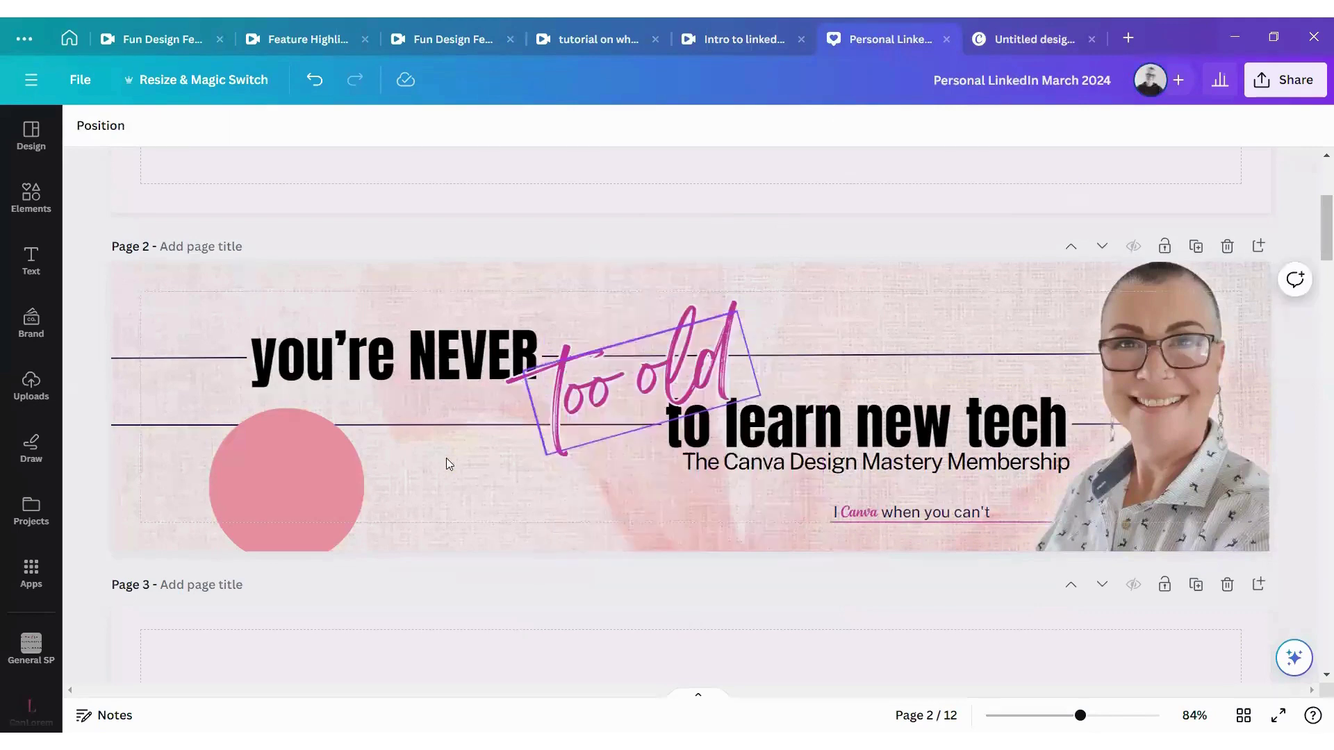
{"action": "left_click", "coordinate": [328, 473]}
{"action": "key", "text": "Delete"}
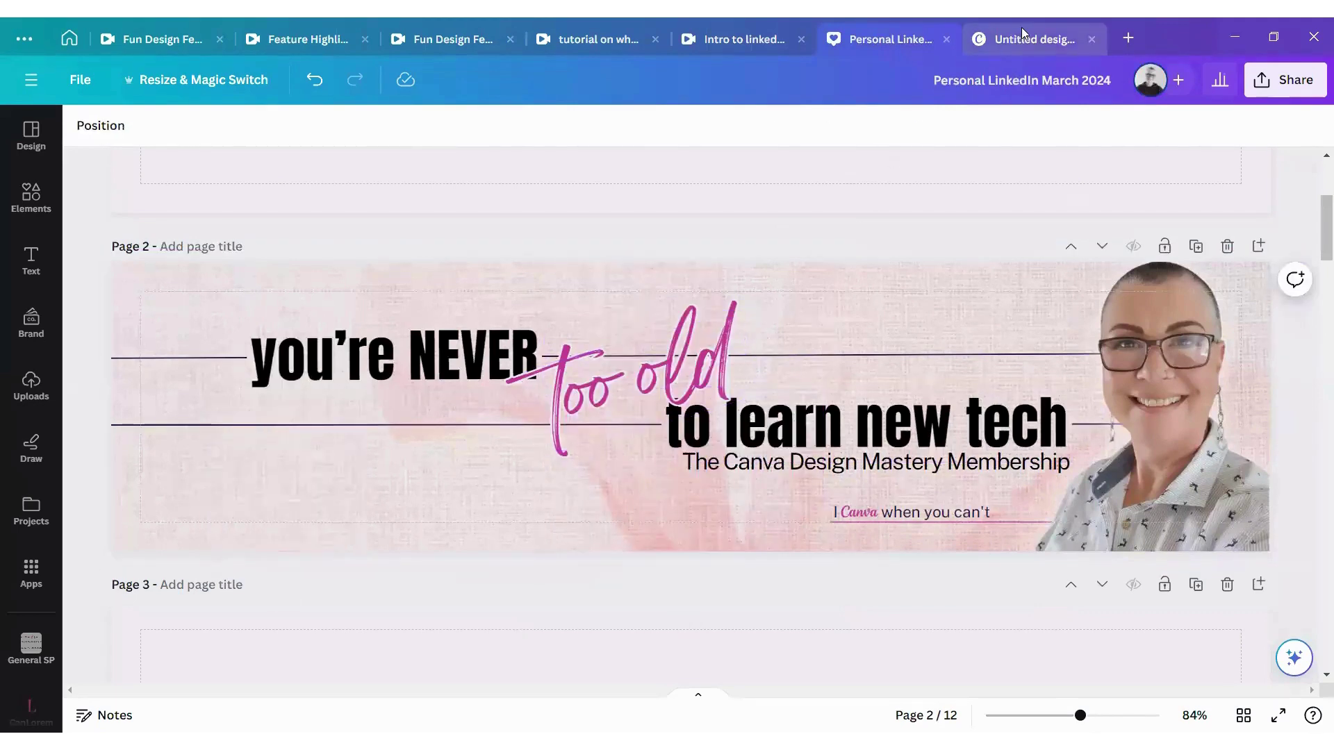
{"action": "left_click", "coordinate": [1019, 35]}
{"action": "left_click", "coordinate": [705, 351]}
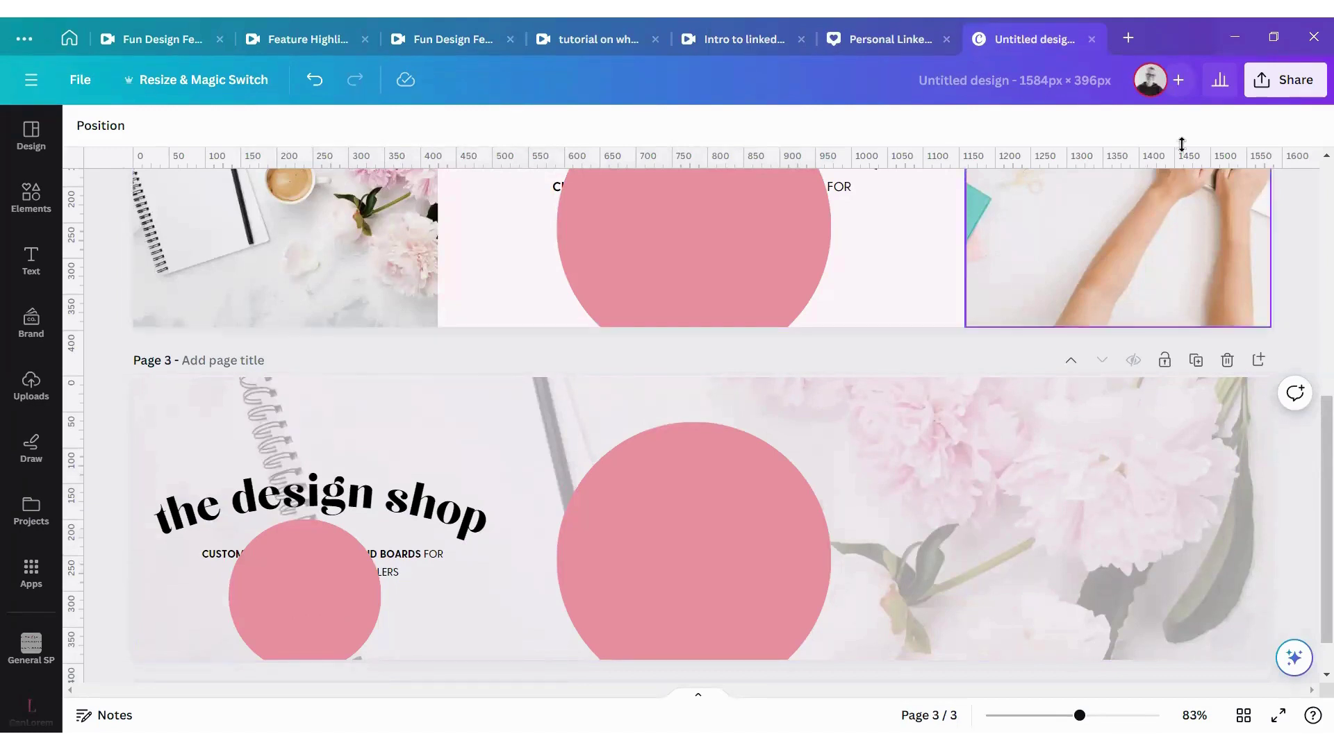
Open the Download panel, then select and deselect everything on page 3
{"action": "left_click", "coordinate": [1264, 86]}
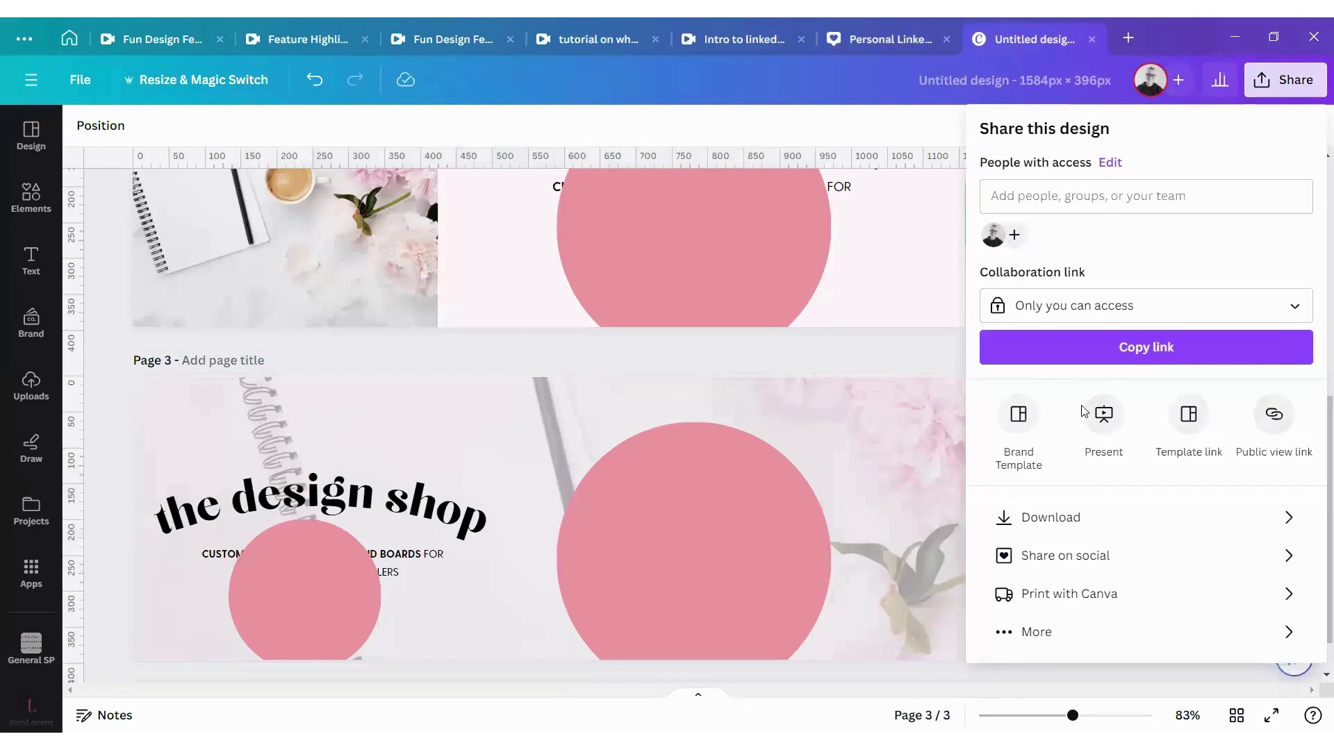
{"action": "left_click", "coordinate": [1048, 531]}
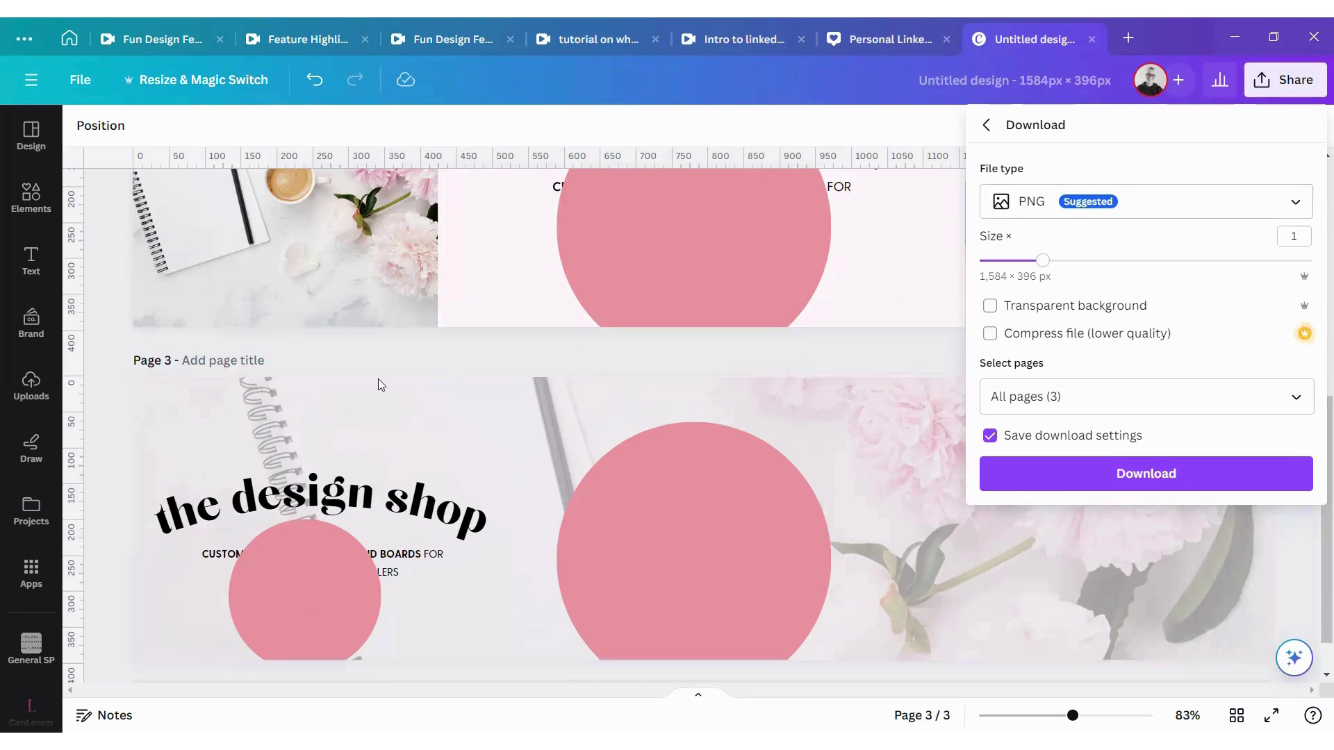
{"action": "left_click_drag", "start_coordinate": [319, 356], "coordinate": [790, 595]}
{"action": "left_click", "coordinate": [827, 372]}
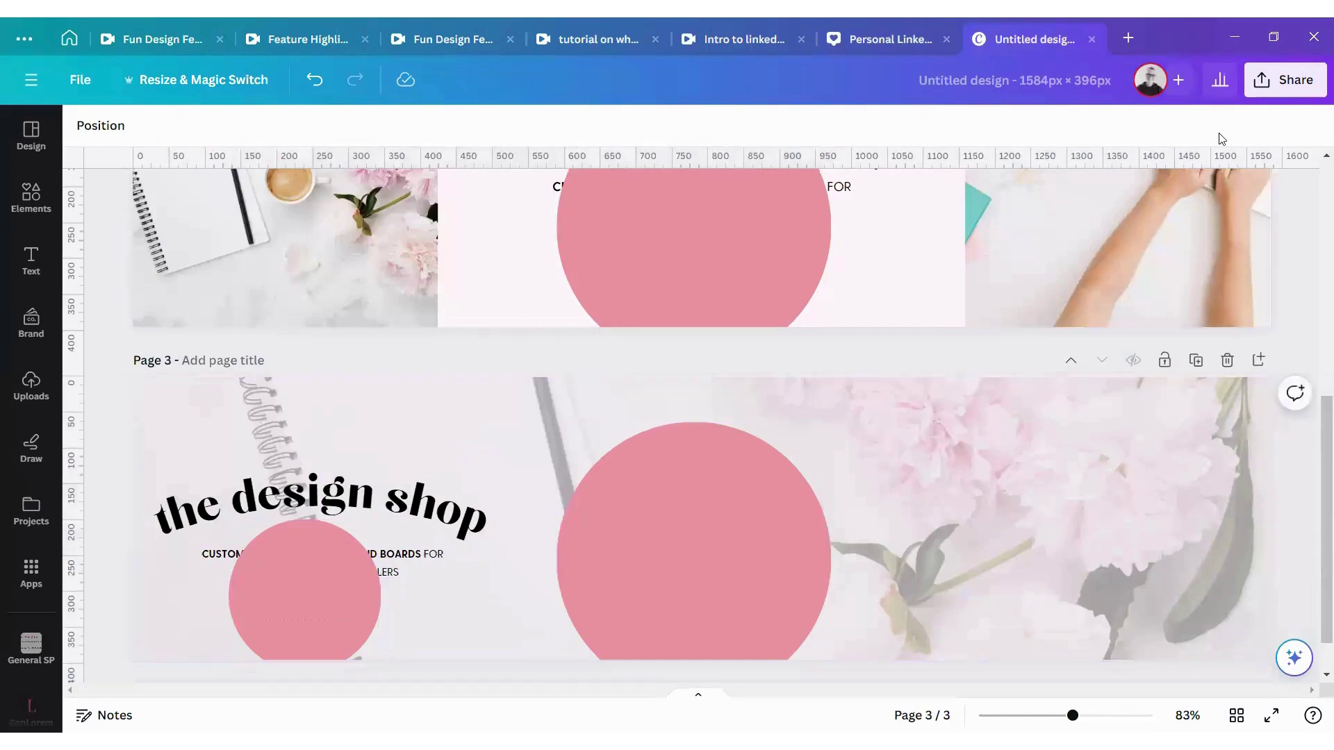
Set the download to JPG at 4,950 × 1,238 px, quality 100, then return to Personal LinkedIn March 2024
{"action": "left_click", "coordinate": [1285, 79]}
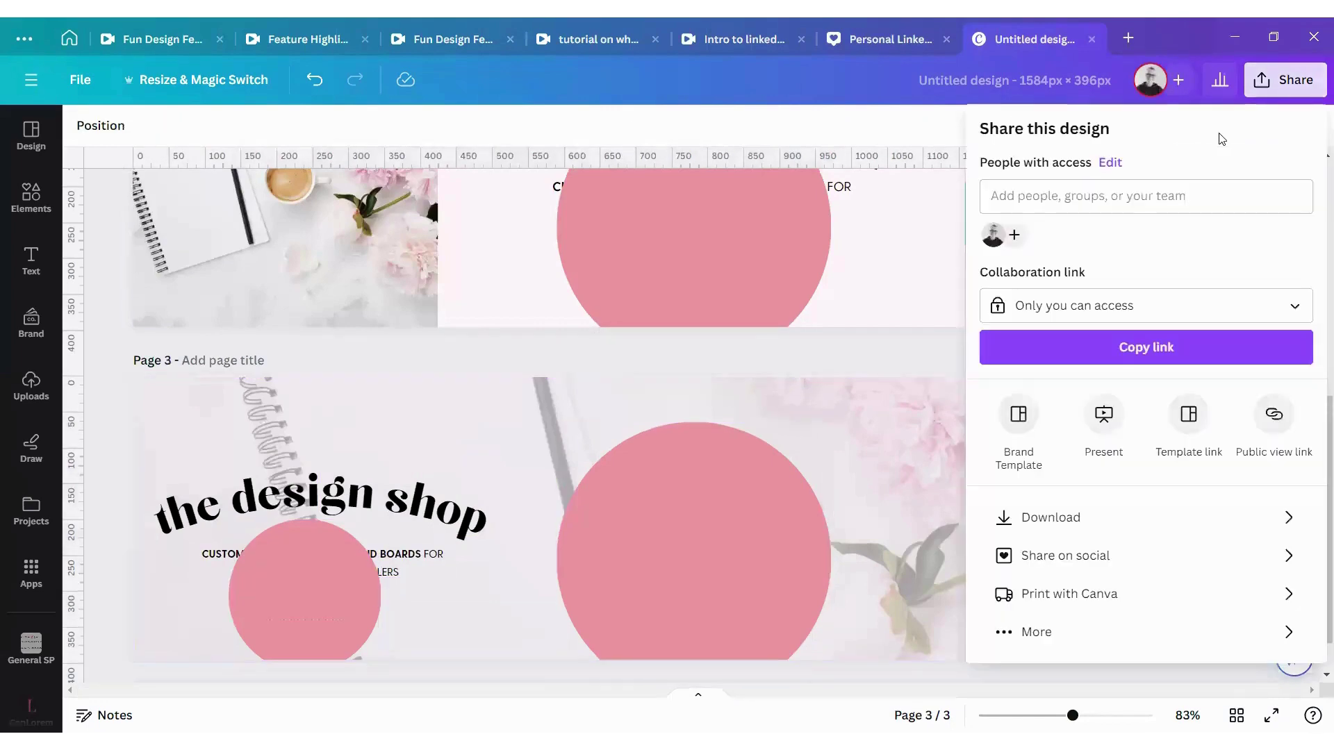
{"action": "left_click", "coordinate": [1044, 517]}
{"action": "left_click", "coordinate": [1026, 204]}
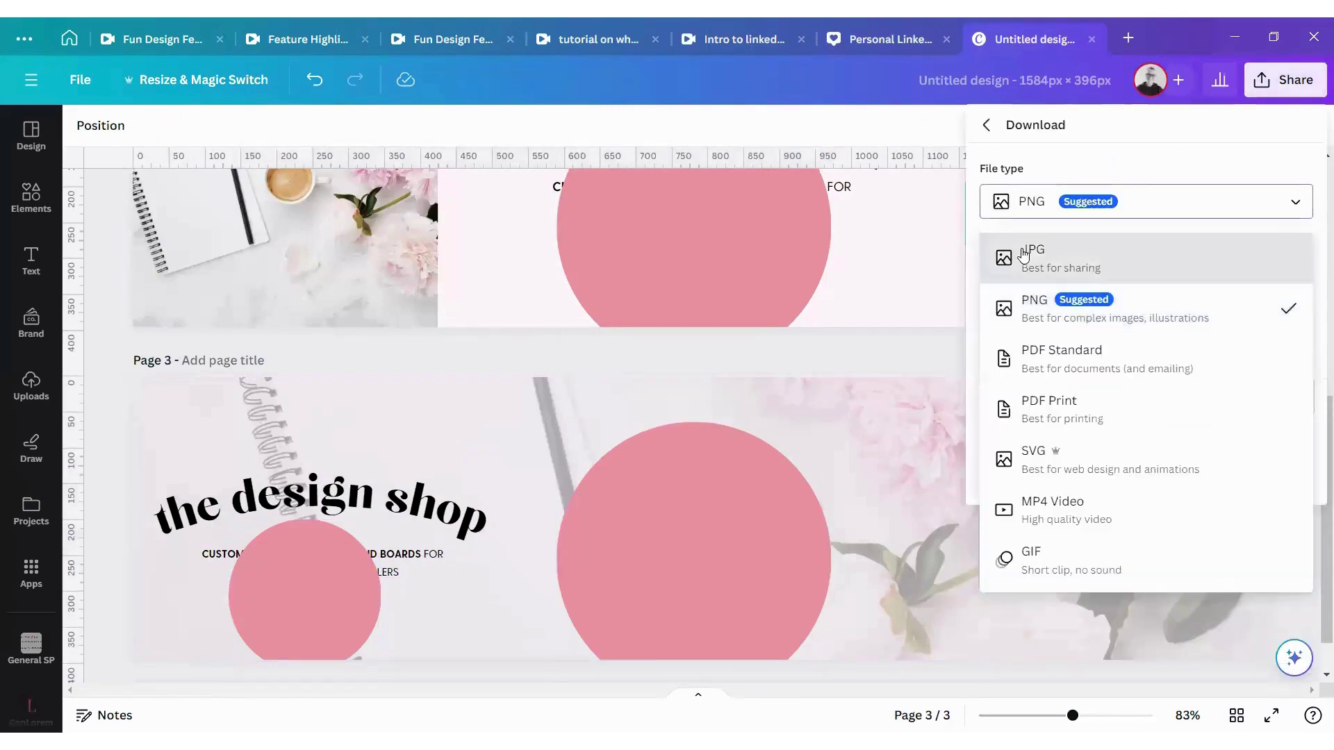
{"action": "left_click", "coordinate": [1026, 253]}
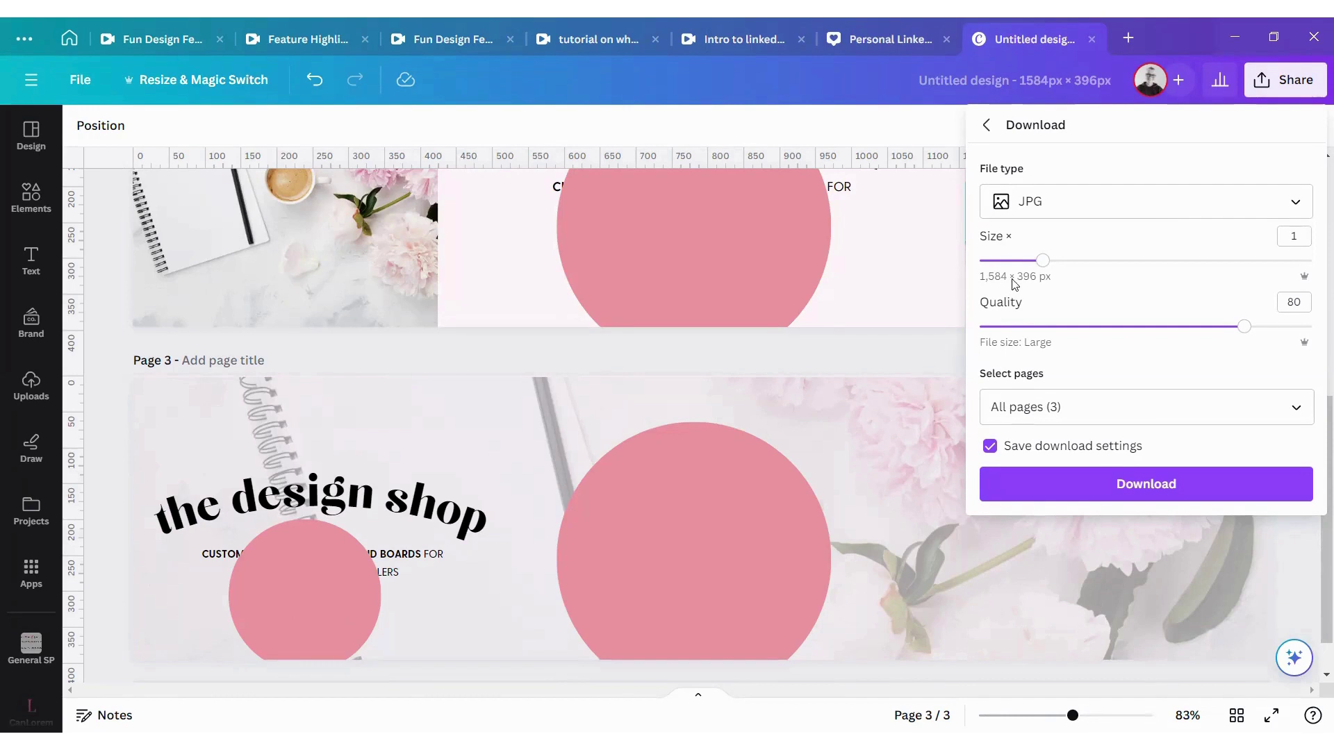
{"action": "left_click_drag", "start_coordinate": [1062, 270], "coordinate": [1318, 270]}
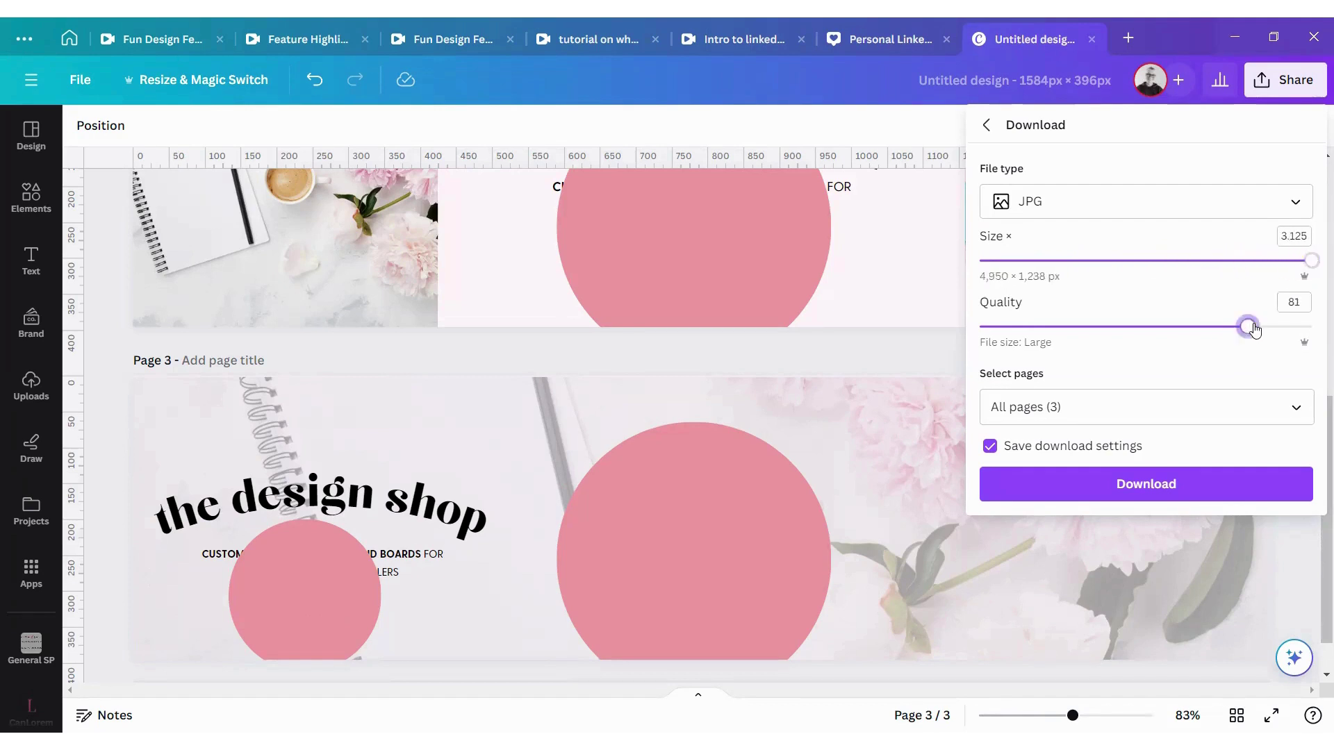
{"action": "left_click_drag", "start_coordinate": [1245, 327], "coordinate": [1318, 330]}
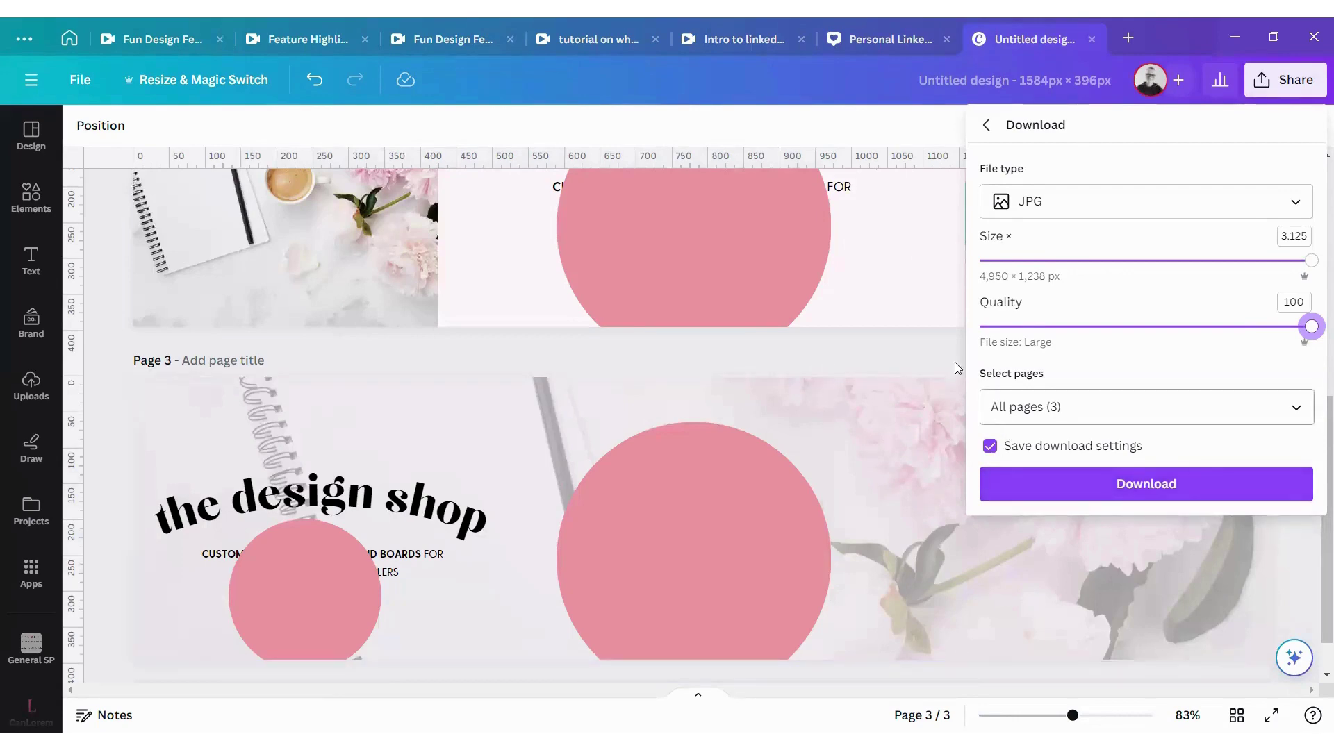
{"action": "left_click", "coordinate": [886, 39]}
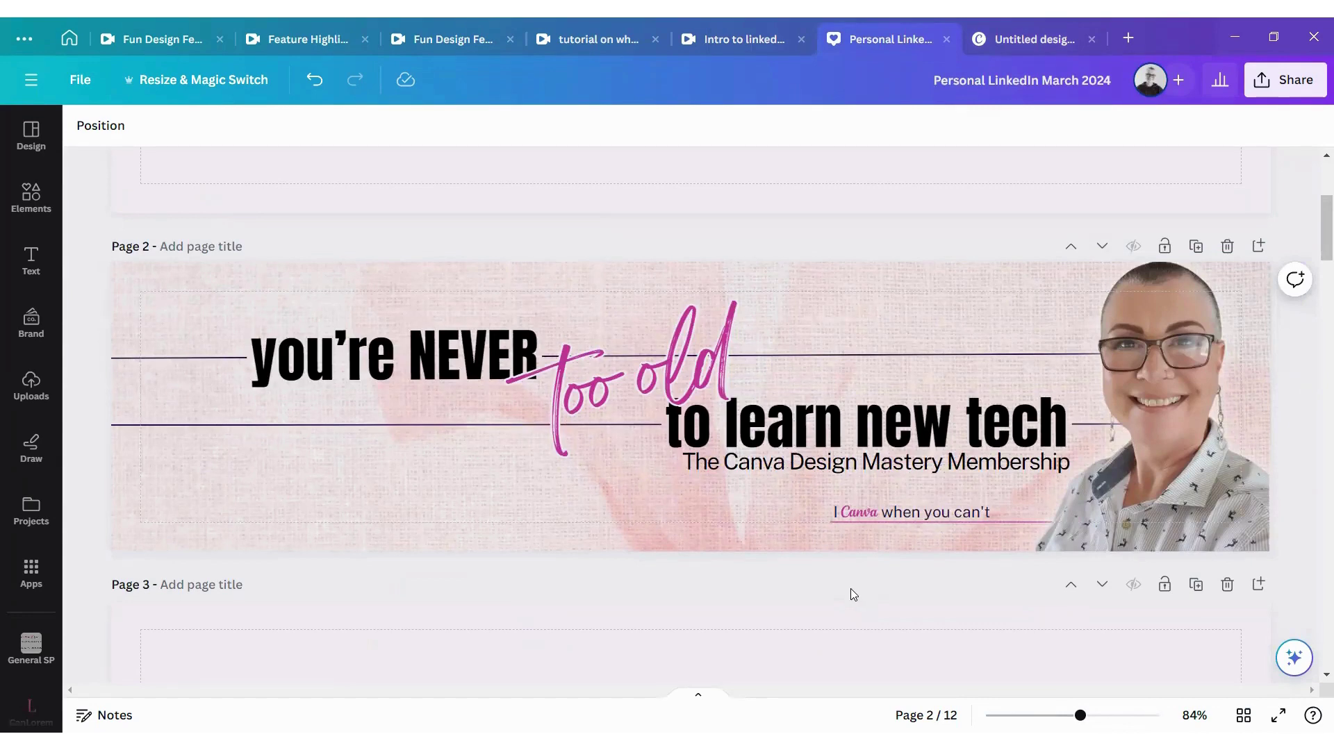
Switch to the LinkedIn profile in Chrome and open the Add background photo dialog
{"action": "key", "text": "alt+Tab"}
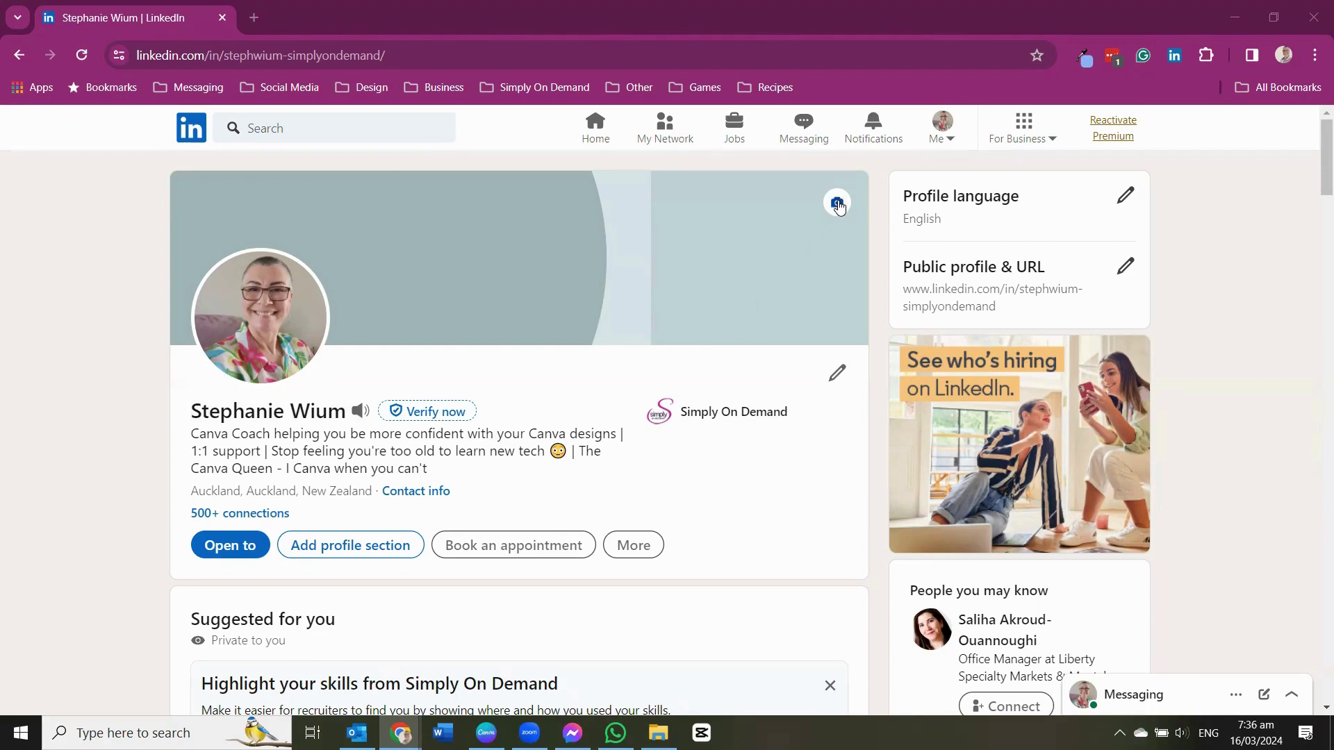
{"action": "left_click", "coordinate": [837, 203]}
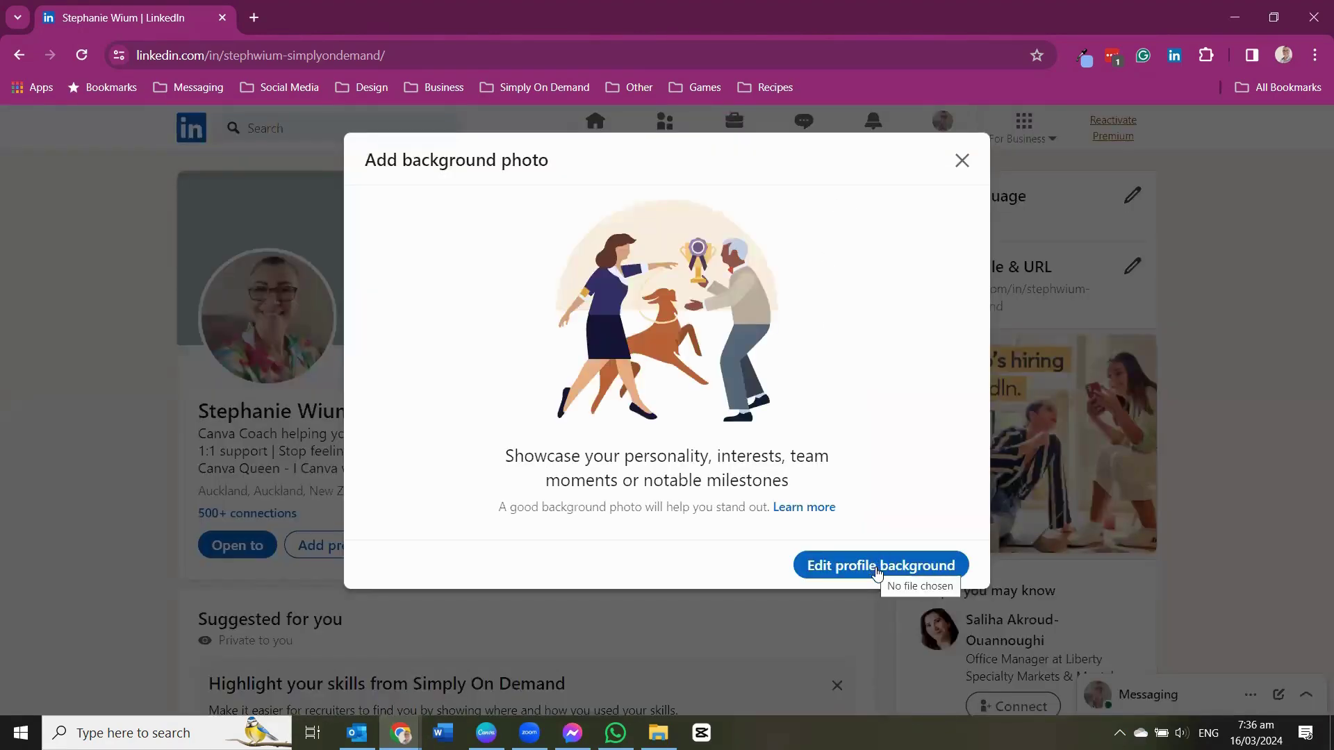
Upload Personal LinkedIn March 2024.png as the background, adjust its zoom, and apply it
{"action": "left_click", "coordinate": [876, 570]}
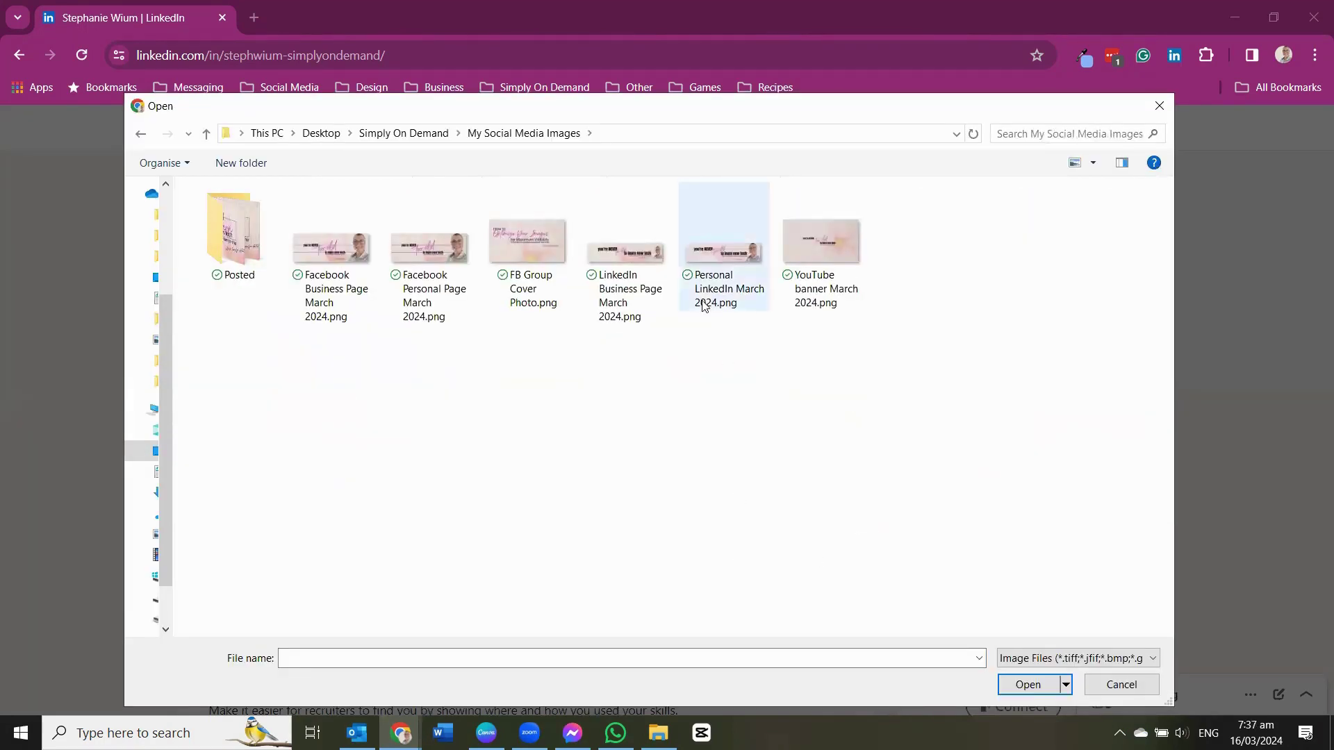
{"action": "double_click", "coordinate": [711, 258]}
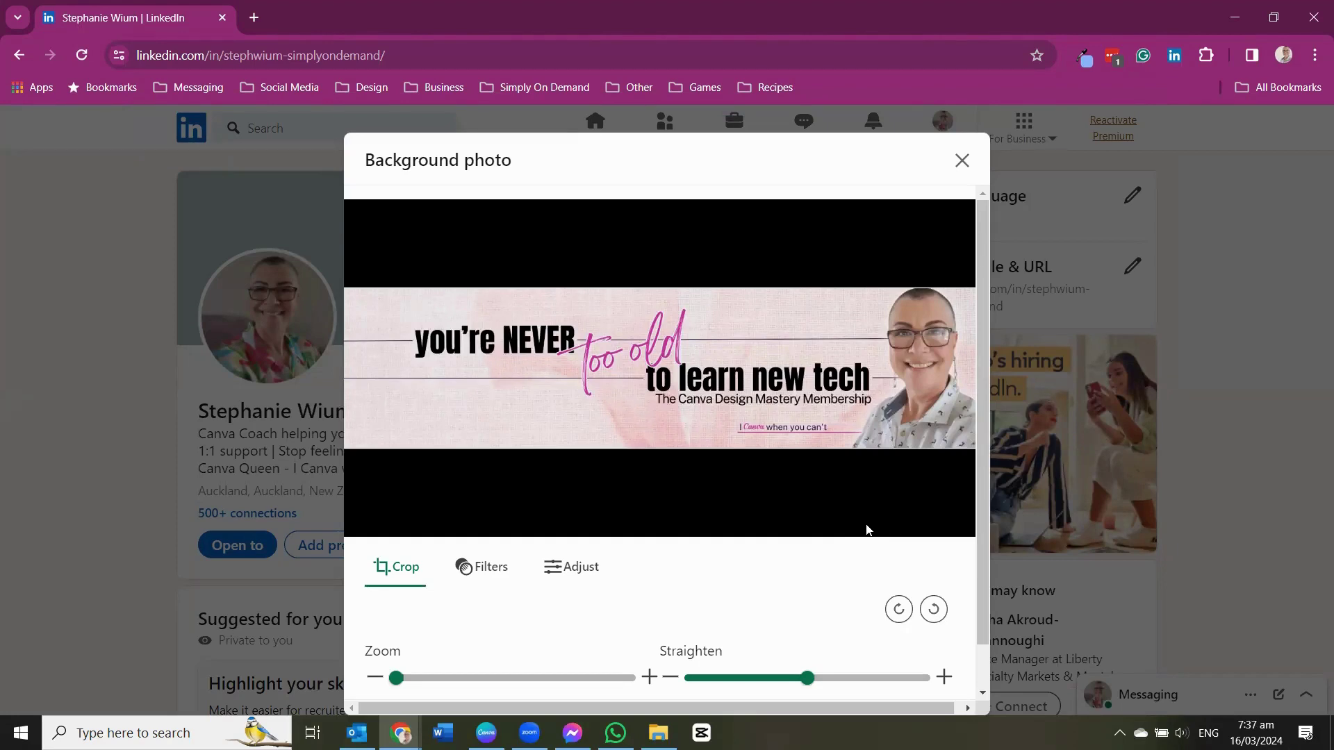
{"action": "scroll", "coordinate": [660, 556], "scroll_direction": "down", "scroll_amount": 1}
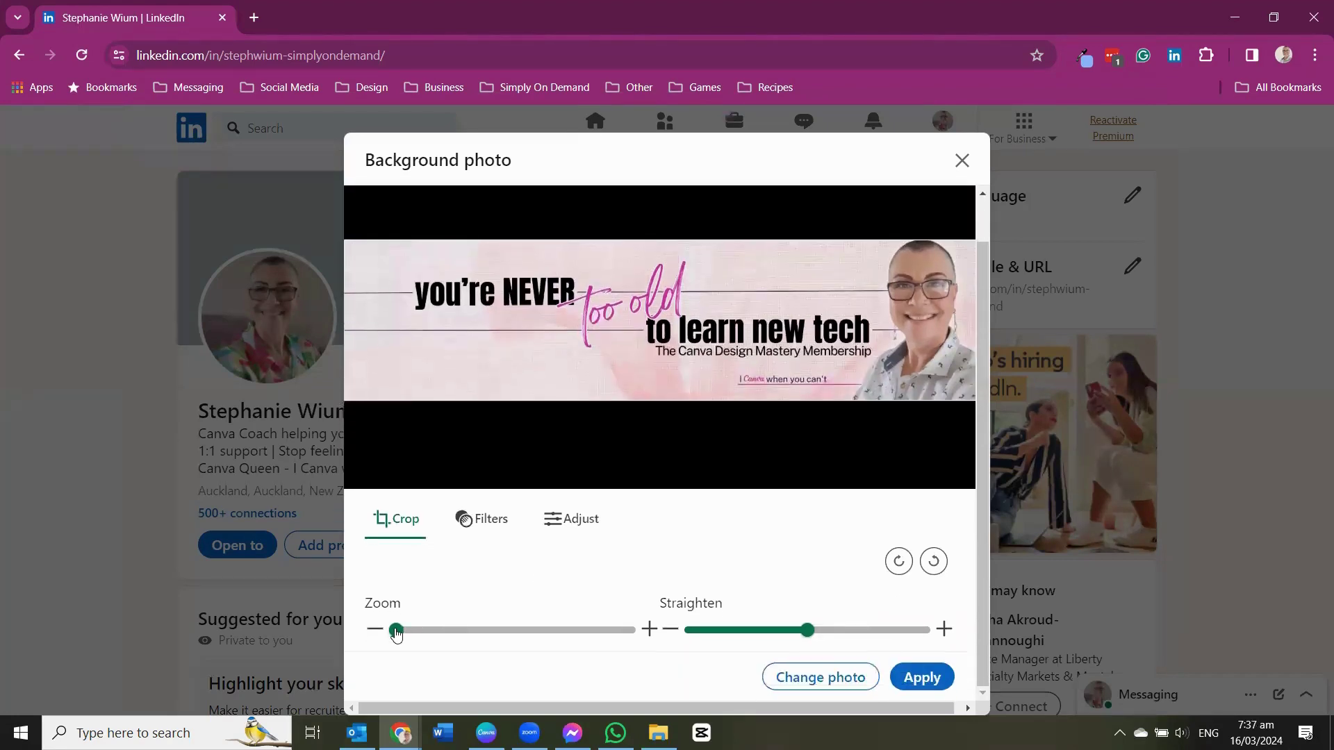
{"action": "left_click_drag", "start_coordinate": [396, 630], "coordinate": [346, 656]}
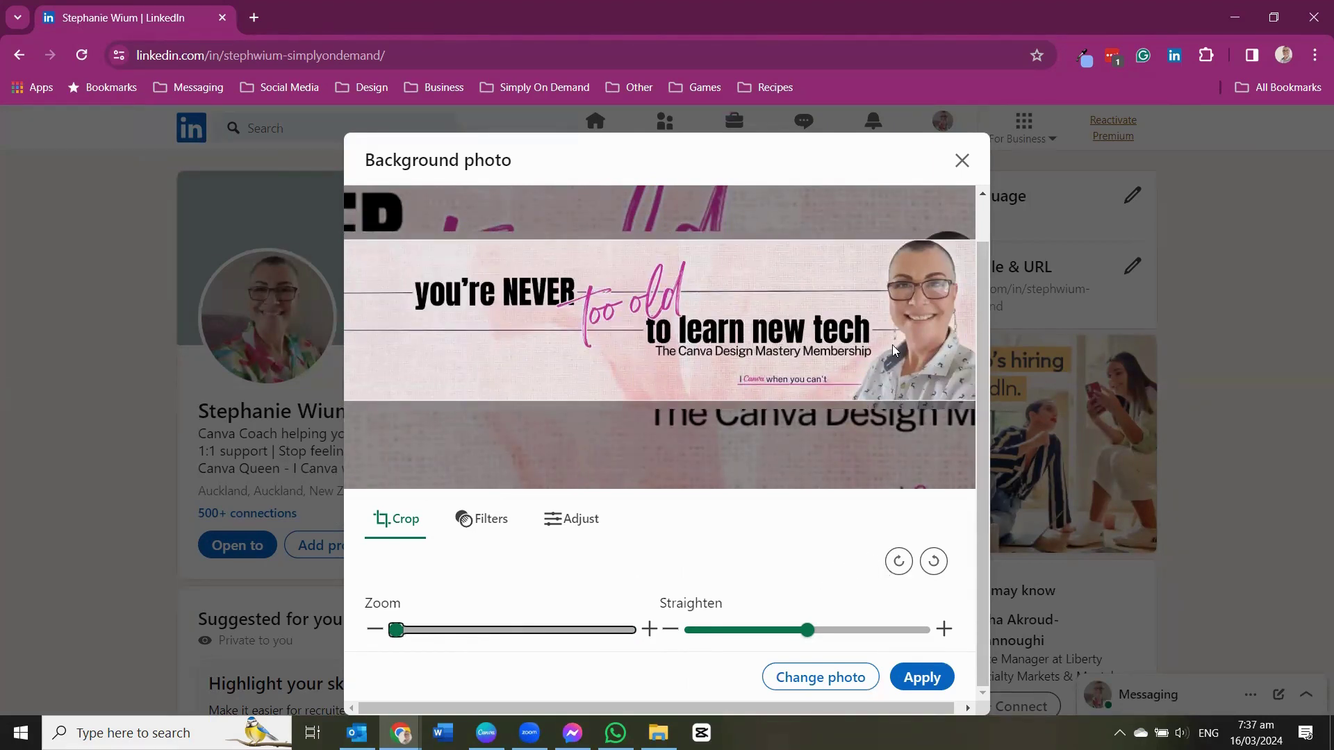
{"action": "left_click", "coordinate": [922, 678]}
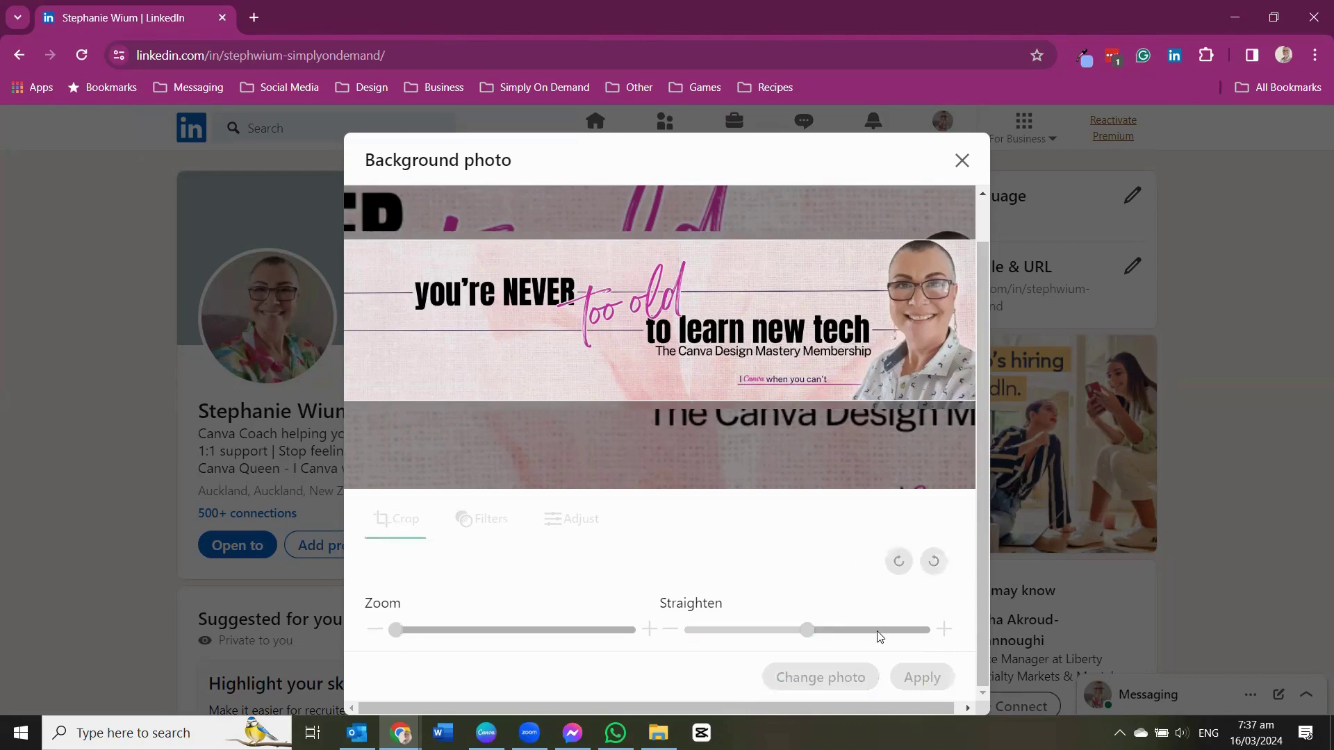